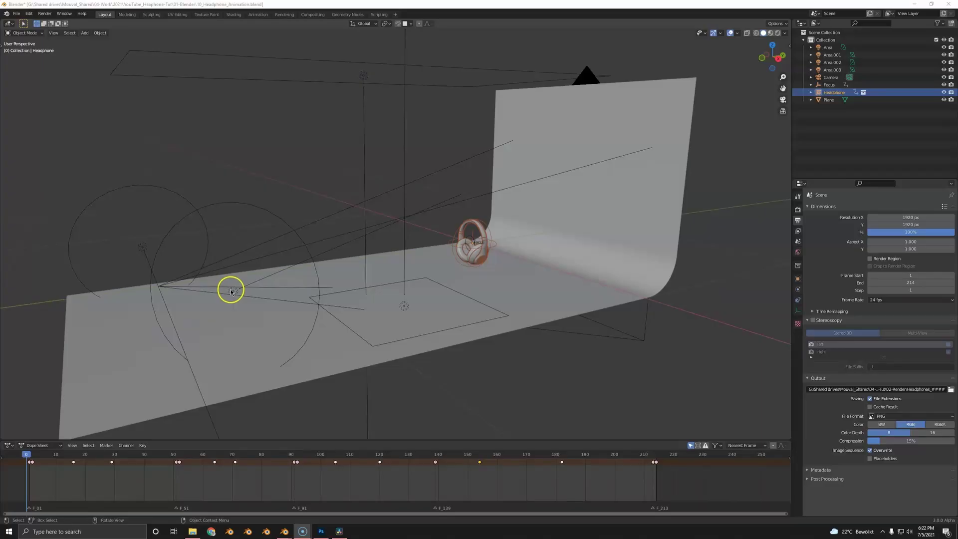
- Play the headphone animation through the scene camera and stop it at about frame 181
middle_click_drag(231, 286, 296, 297)
key("KP_0")
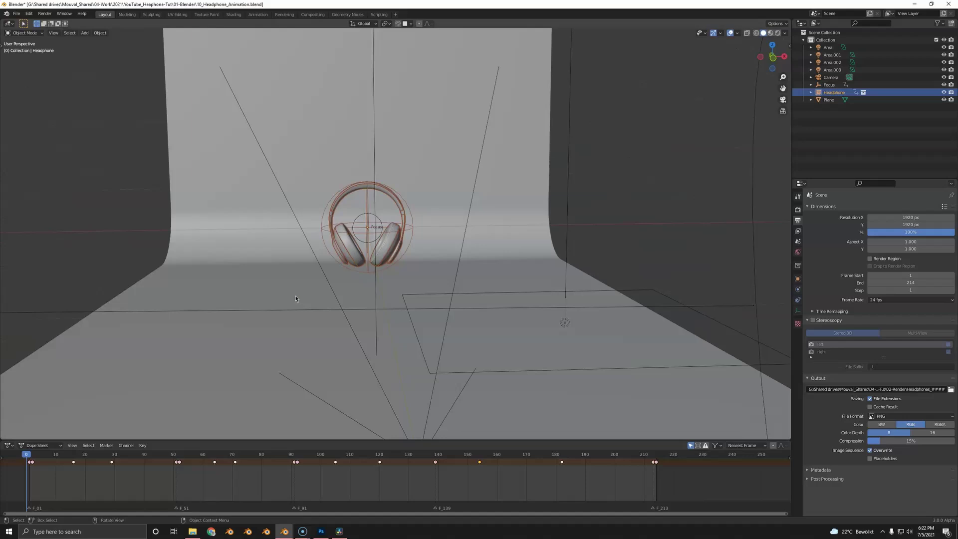
key("space")
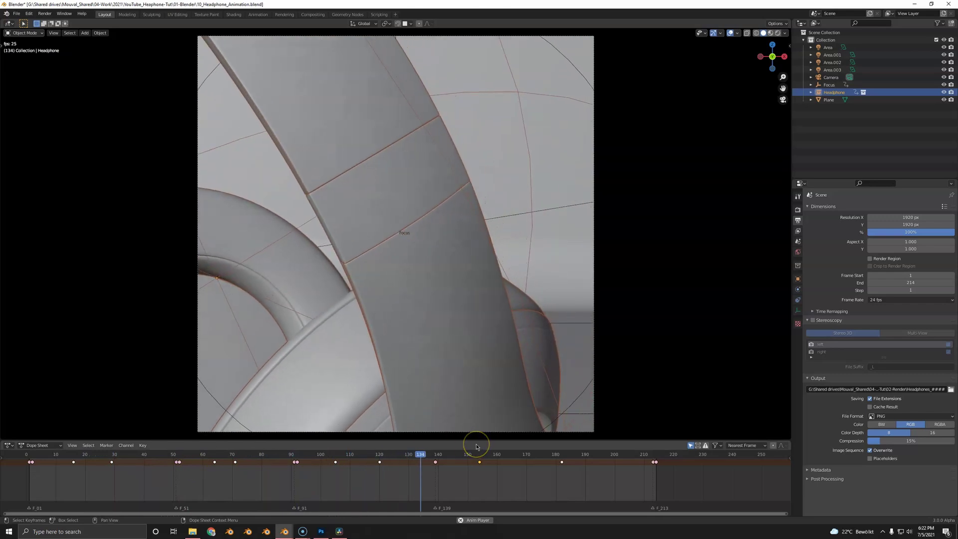
left_click(549, 481)
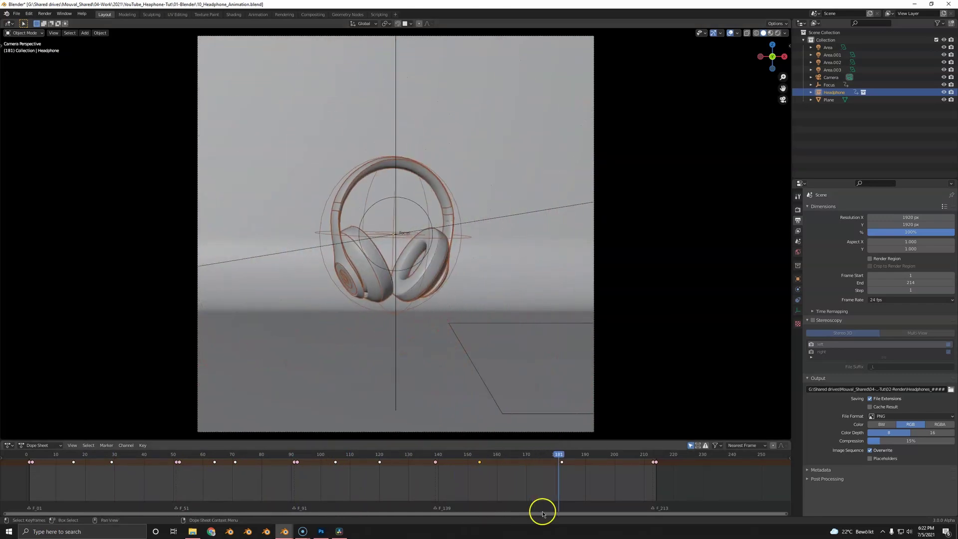
- Select the headphone outside the camera view and try rotating it in the backdrop scene
middle_click_drag(486, 124, 419, 219)
key("a")
key("alt+a")
middle_click_drag(489, 222, 507, 233)
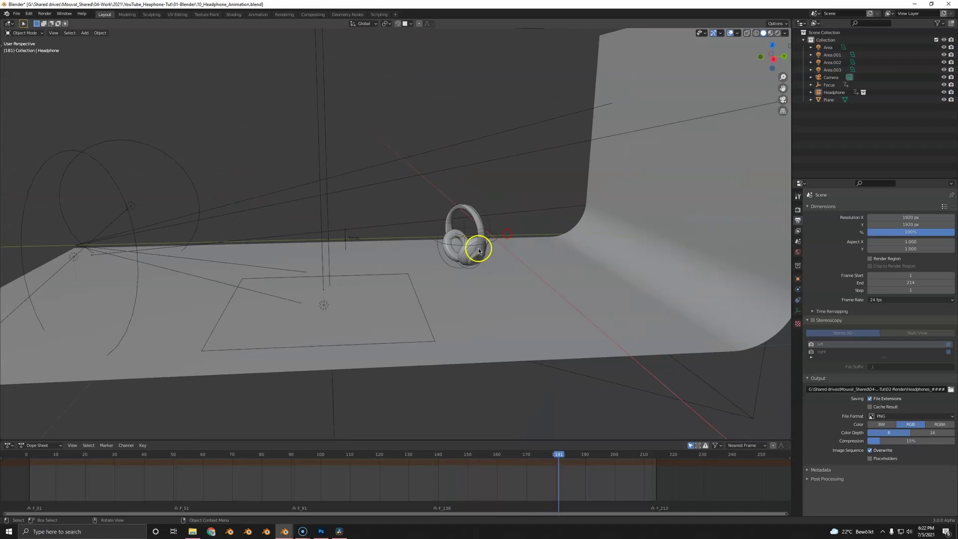
left_click(478, 251)
scroll(483, 255, "up", 3)
key("r")
right_click(582, 265)
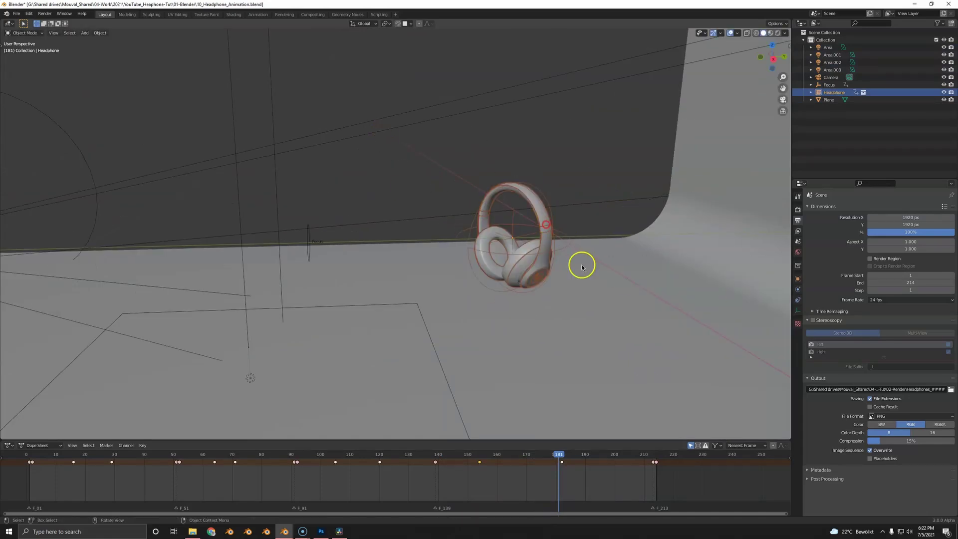
scroll(582, 265, "down", 3)
middle_click_drag(412, 278, 449, 259)
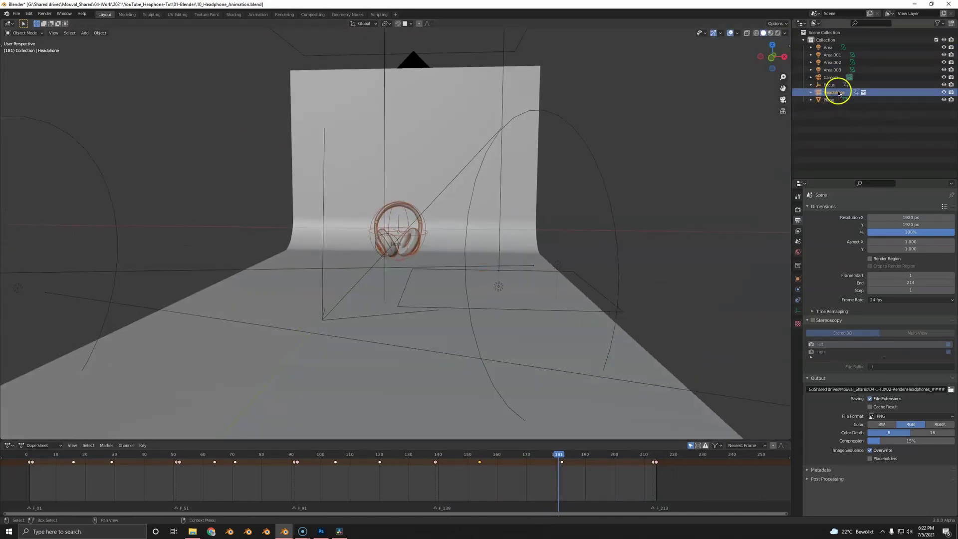
- Review the camera view at the timeline markers F_01, F_51, F_91, F_139 and F_213
key("KP_0")
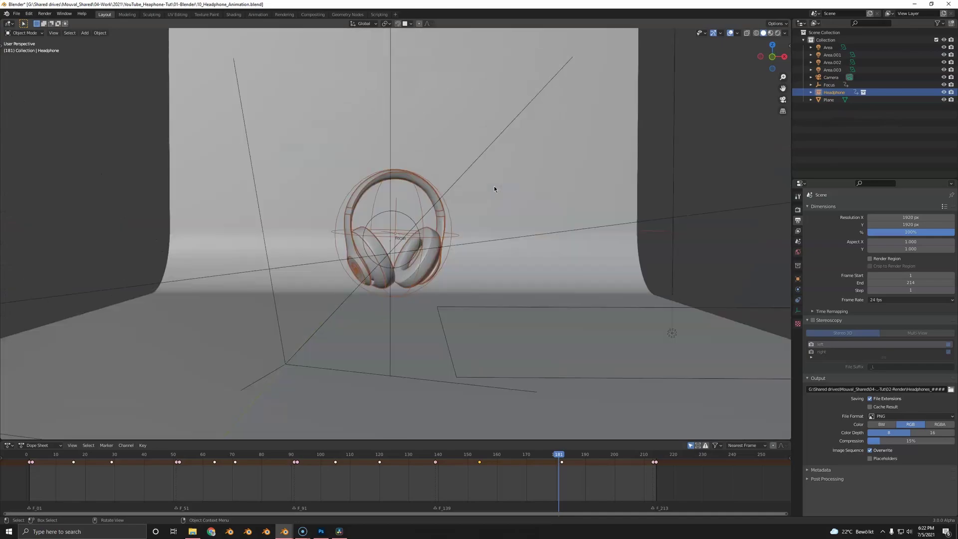
left_click(33, 455)
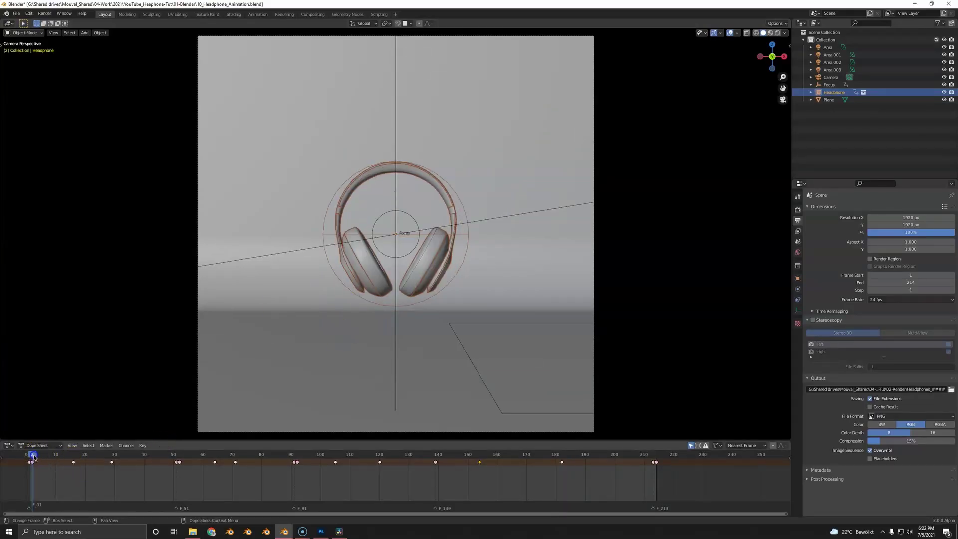
left_click_drag(32, 460, 177, 464)
left_click(29, 457)
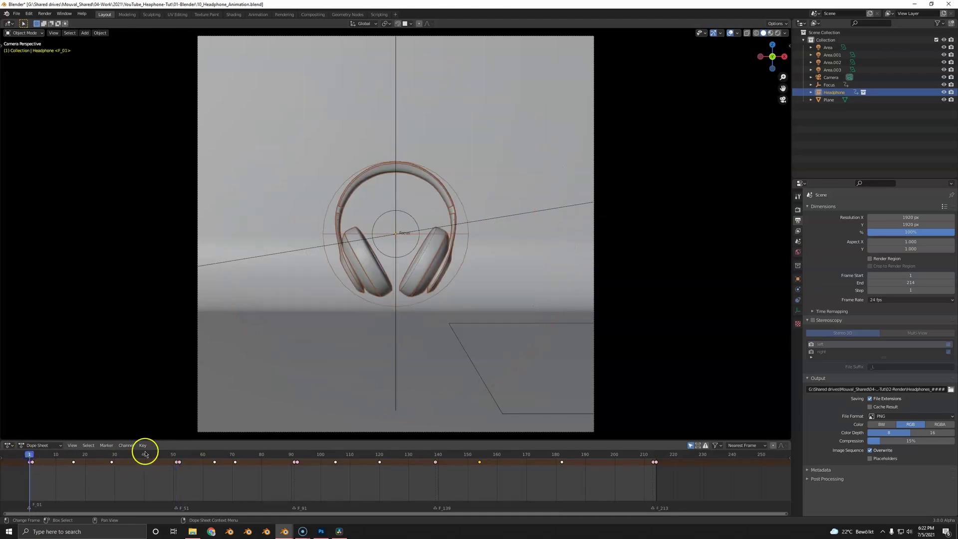
left_click(177, 456)
left_click(296, 455)
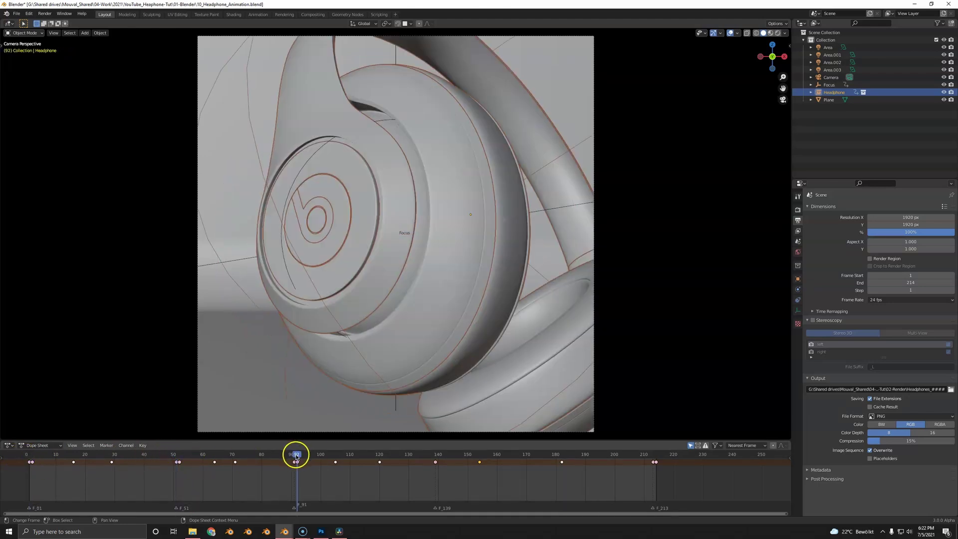
left_click(435, 458)
left_click(651, 458)
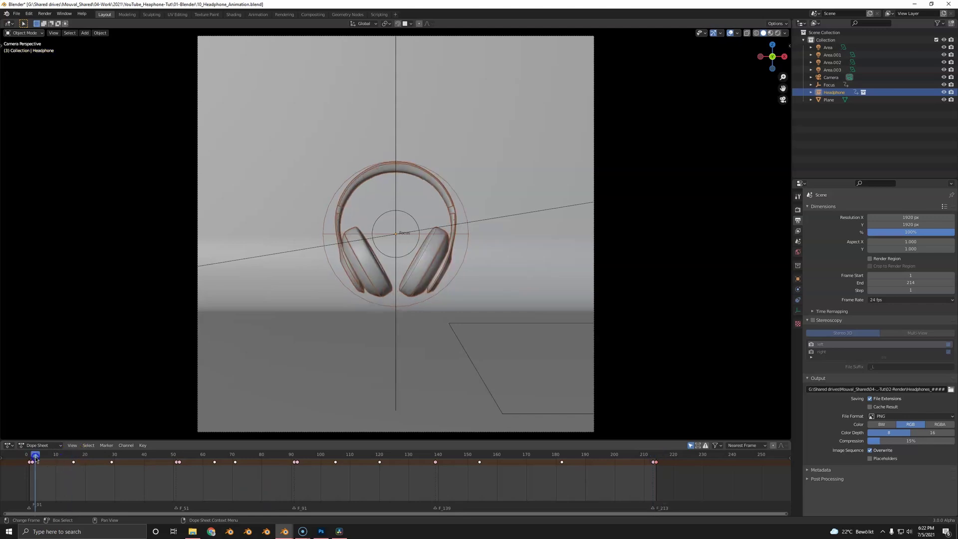
- Scrub through the opening move between frames 1 and 51 and play the animation up to frame 139
left_click_drag(36, 458, 62, 456)
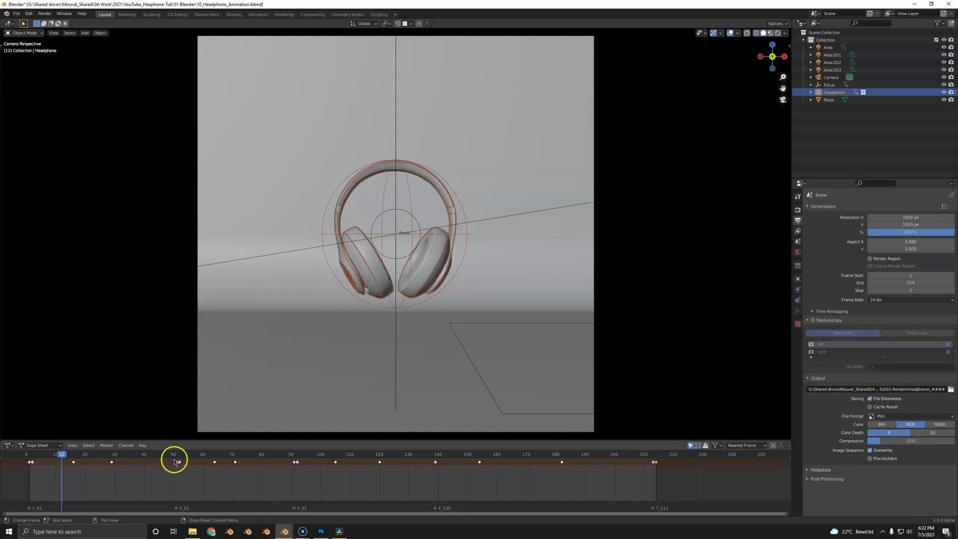
left_click_drag(175, 460, 155, 470)
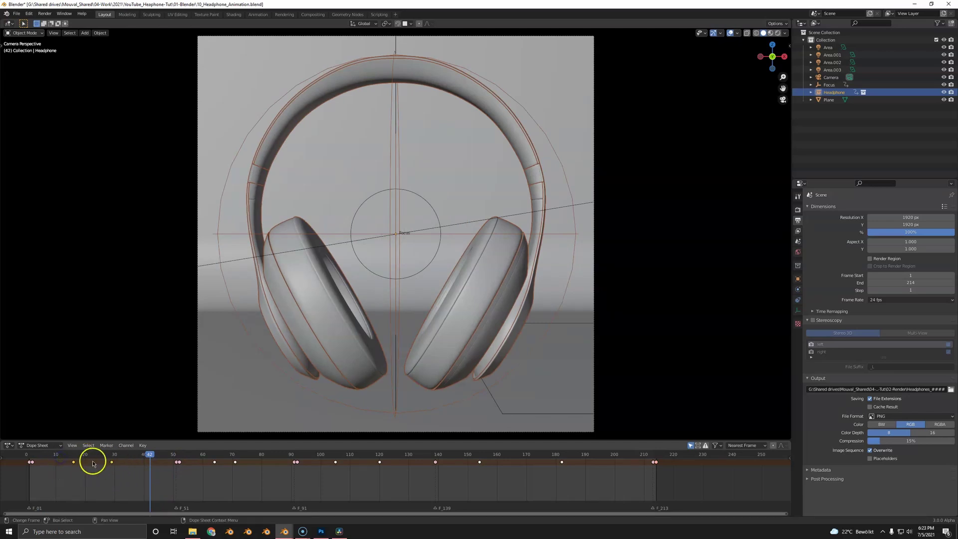
left_click_drag(92, 463, 15, 455)
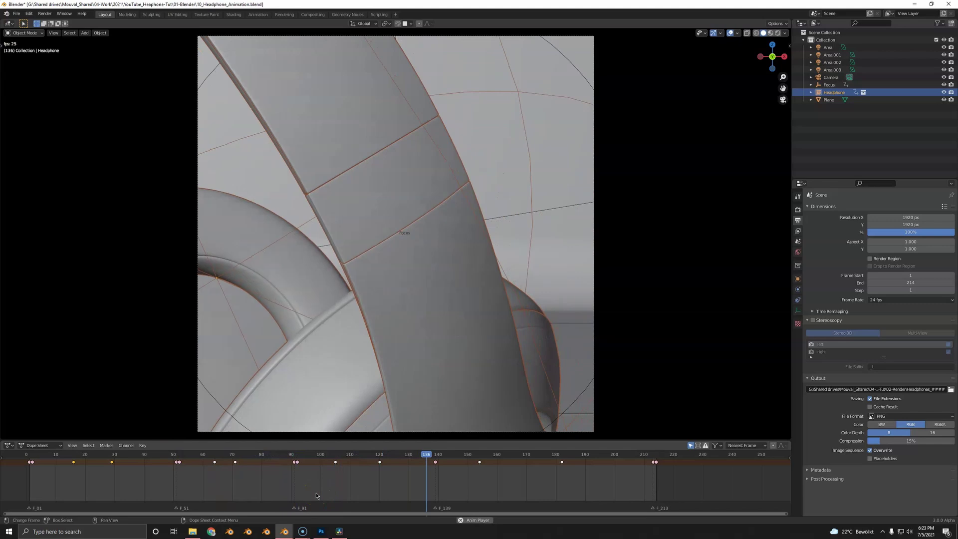
key("space")
- Select all four area lights surrounding the headphone and backdrop
left_click(492, 330)
scroll(458, 308, "down", 2)
middle_click_drag(445, 240, 436, 267)
scroll(410, 288, "down", 5)
scroll(382, 295, "up", 1)
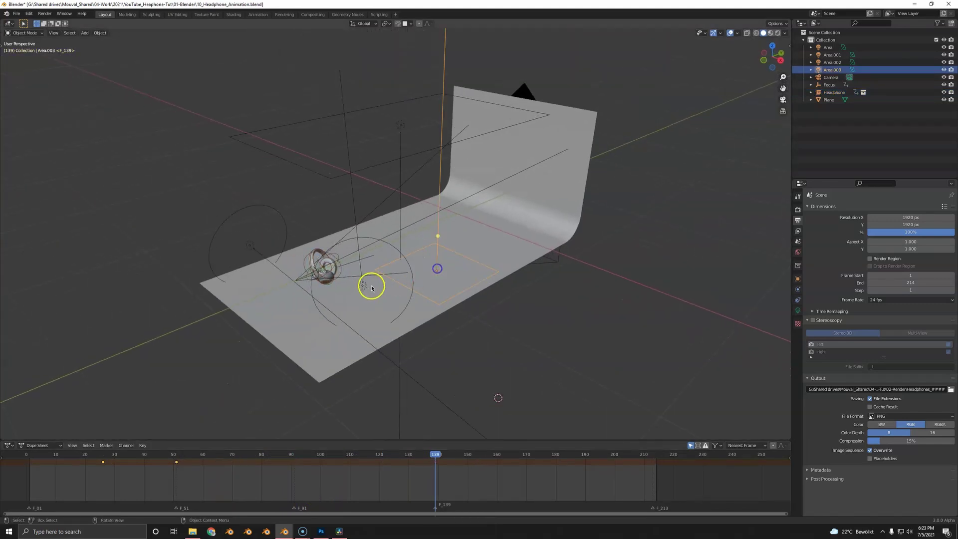
left_click(432, 276)
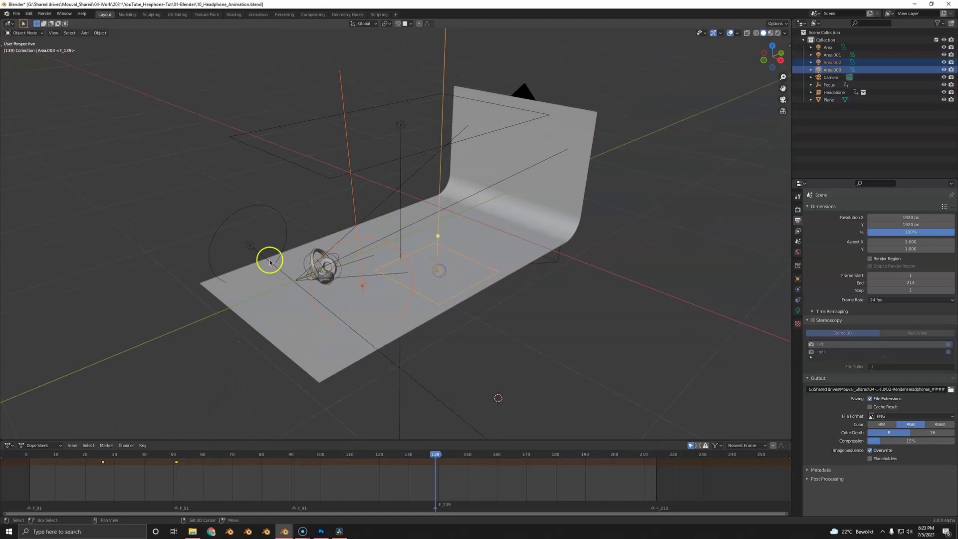
left_click(302, 171, "shift")
middle_click_drag(302, 171, 292, 215)
scroll(297, 193, "up", 3)
key("KP_0")
scroll(293, 214, "down", 5)
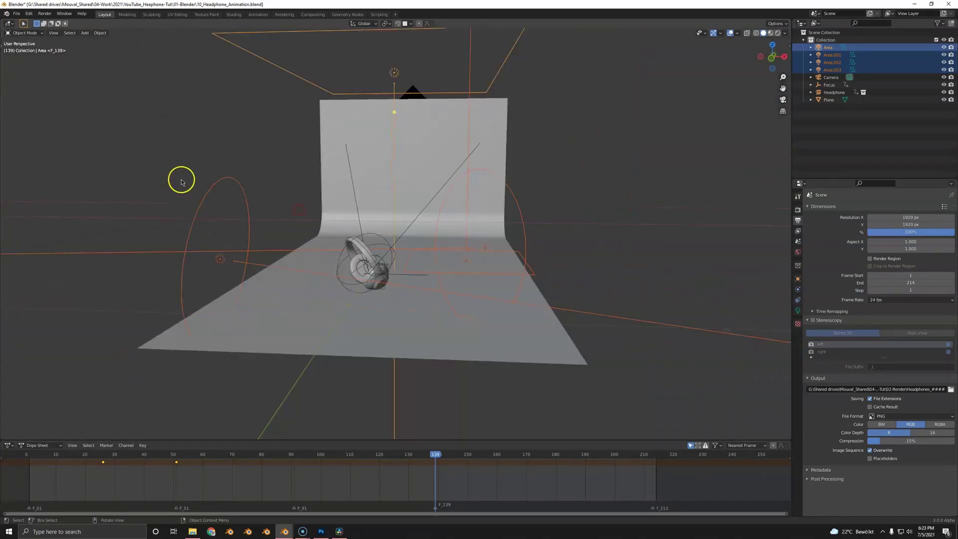
- Split the 3D viewport in two and set the larger half to a rendered camera view at frame 0
left_click_drag(2, 23, 191, 33)
left_click(8, 25)
key("Escape")
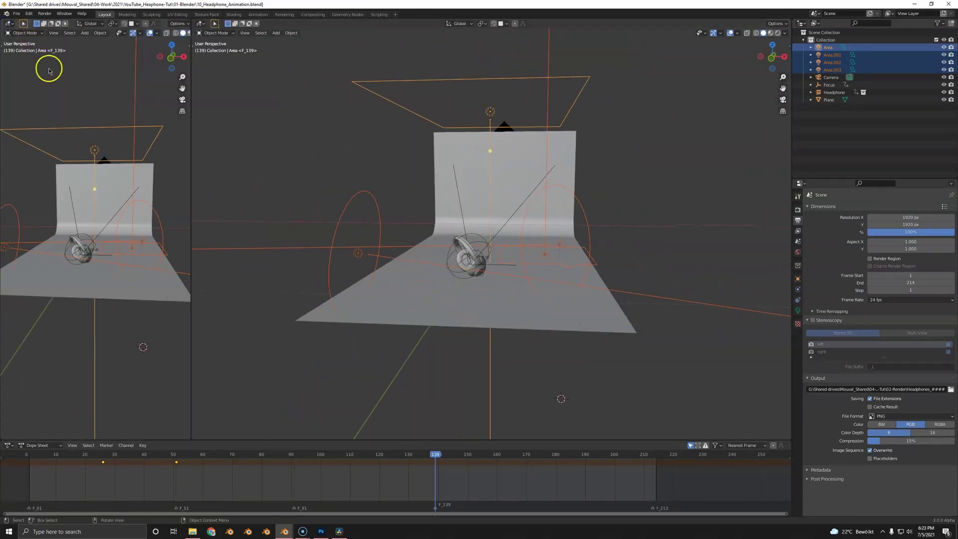
key("KP_0")
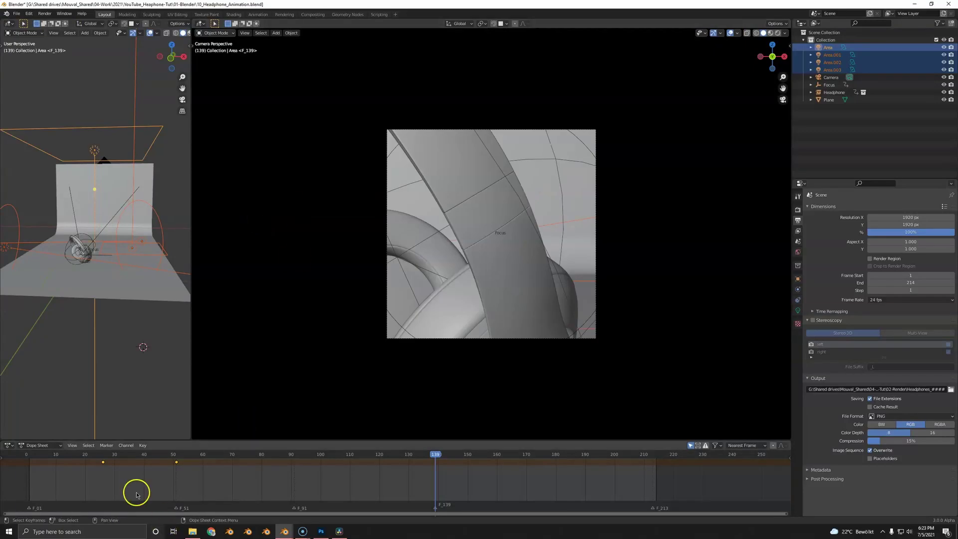
left_click_drag(74, 455, 3, 454)
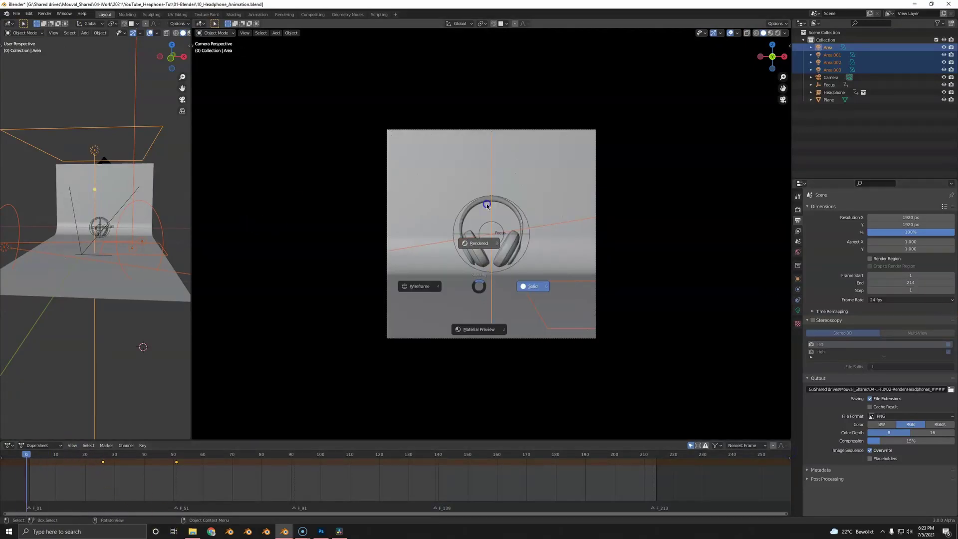
key("8")
- Hide Area.001, Area.002 and Area.003 to preview the overhead light alone up to frame 80, and unhide them
left_click(53, 265)
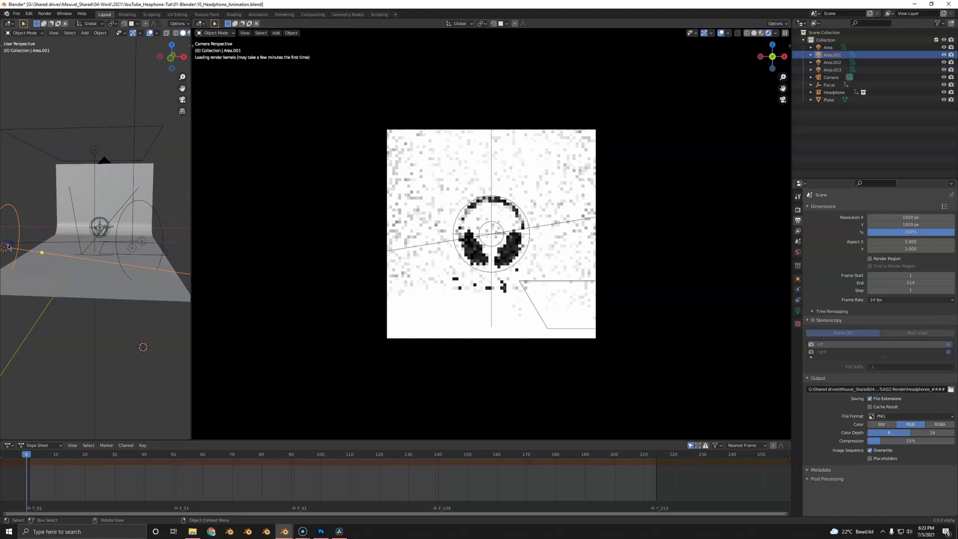
left_click(132, 248)
key("h")
left_click(144, 241)
key("h")
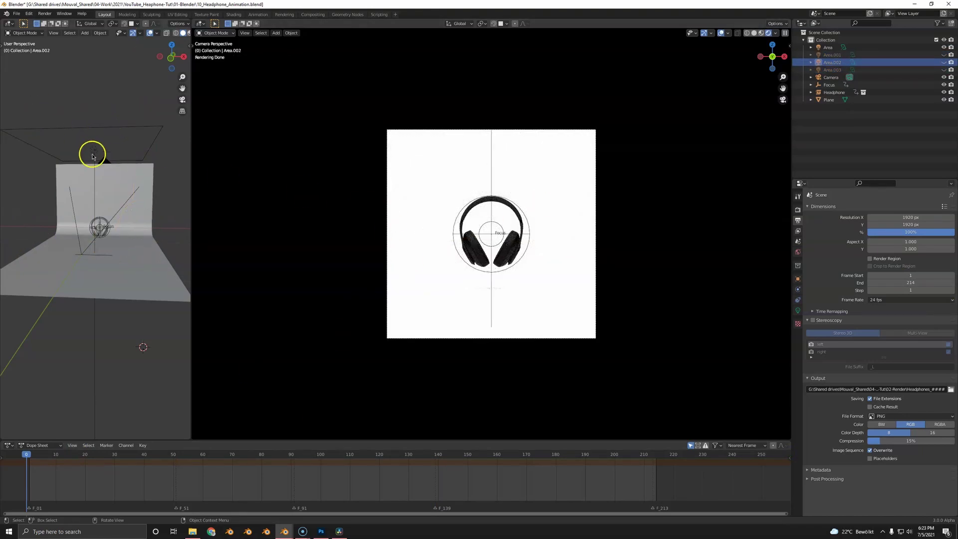
left_click(92, 156)
left_click_drag(27, 458, 261, 458)
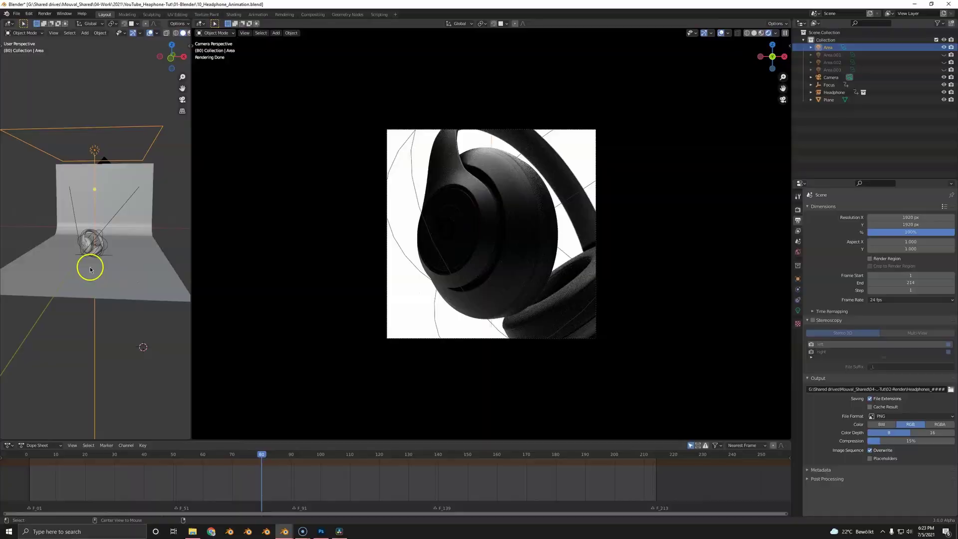
key("alt+h")
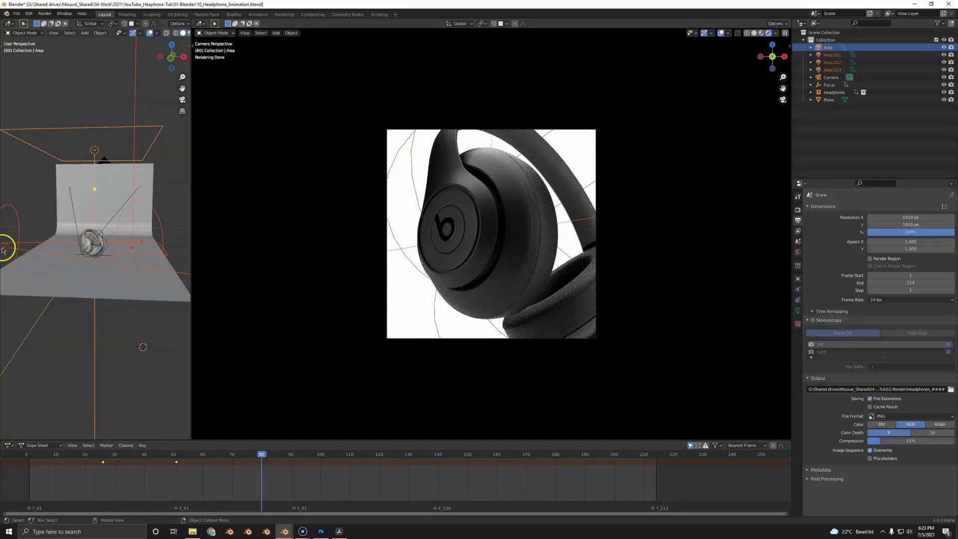
- Go to frame 91 and try moving the Area.001 light while watching the rendered ear cup
left_click(4, 248)
left_click(224, 481)
left_click_drag(265, 456, 294, 456)
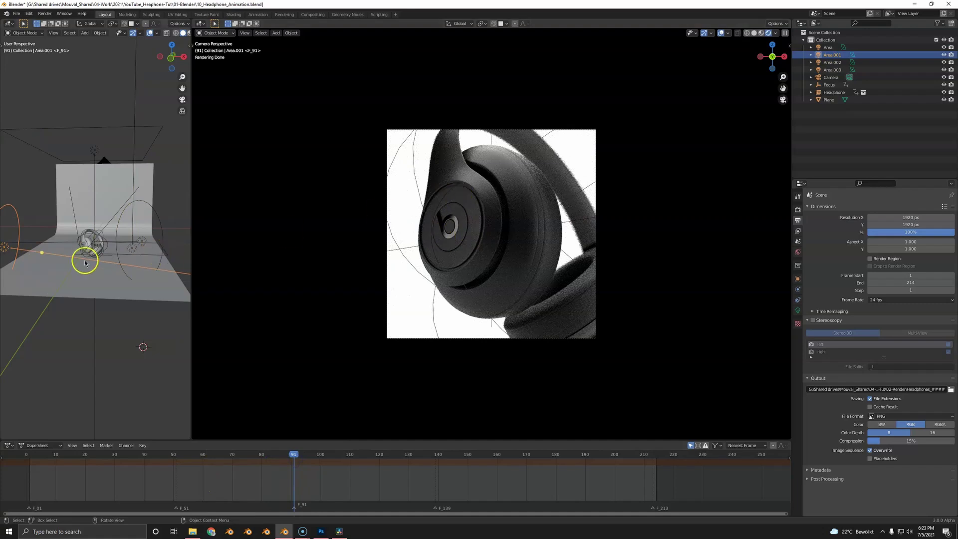
scroll(84, 263, "down", 2)
scroll(102, 326, "up", 2)
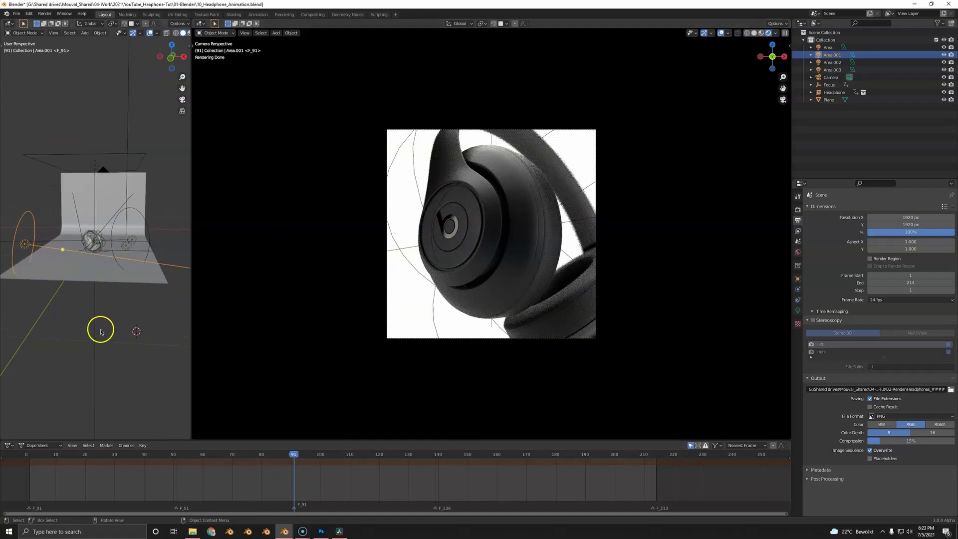
middle_click_drag(49, 259, 105, 273)
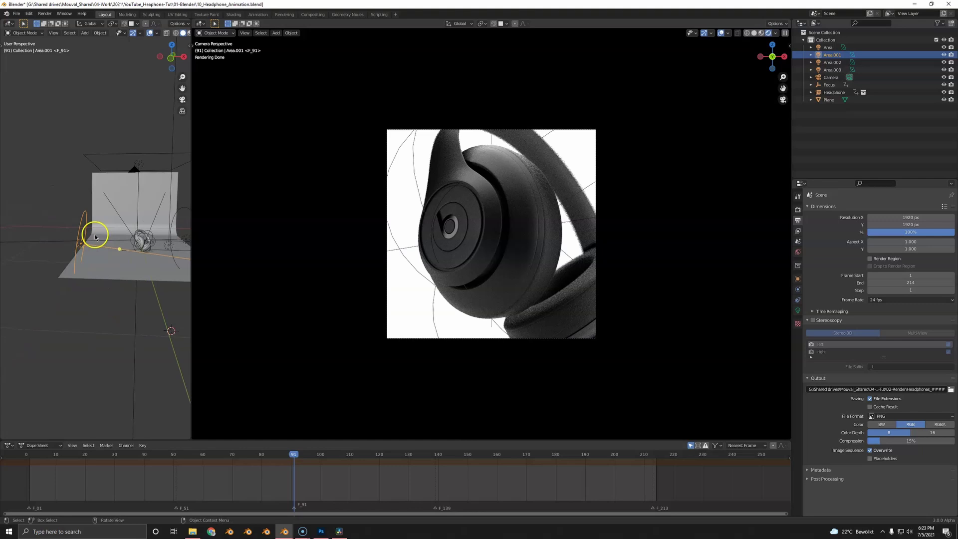
key("g")
right_click(102, 369)
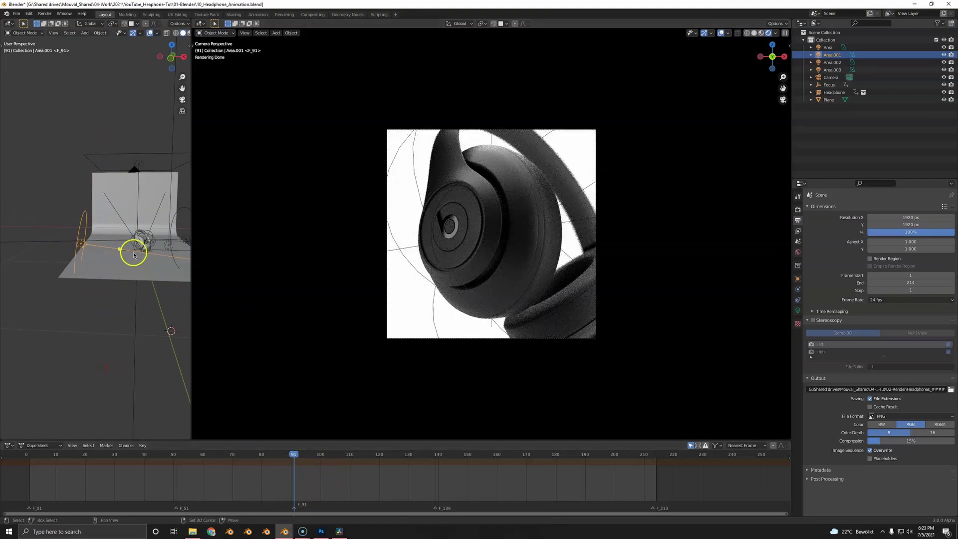
- Go to frame 139 and try moving the Area.002 light while watching the rendered headband
middle_click_drag(133, 252, 80, 257)
left_click(435, 455)
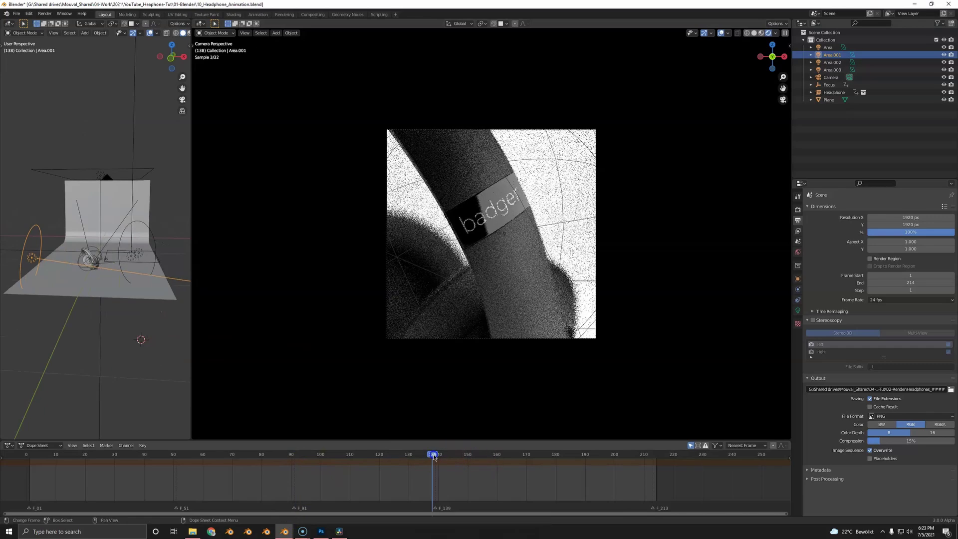
left_click(138, 254)
middle_click_drag(139, 253, 171, 265)
key("g")
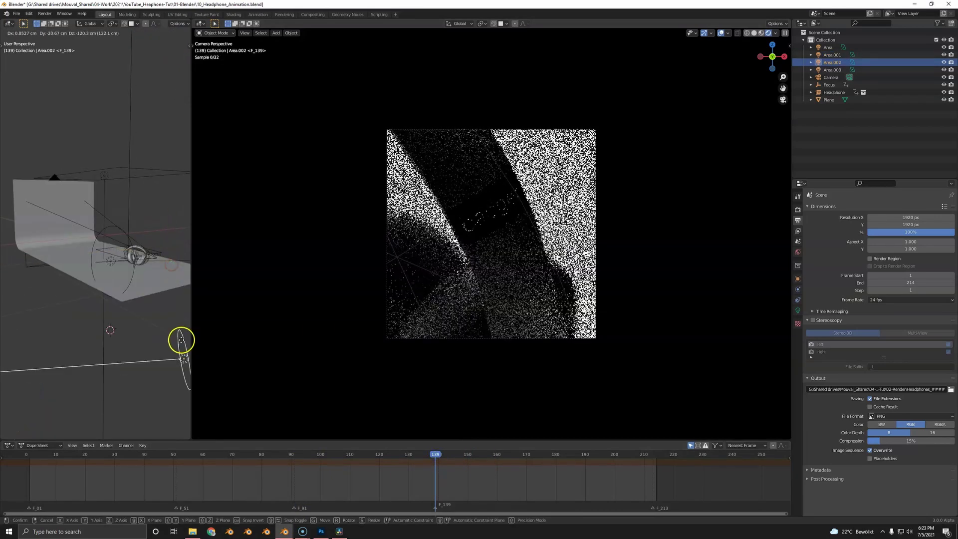
right_click(164, 161)
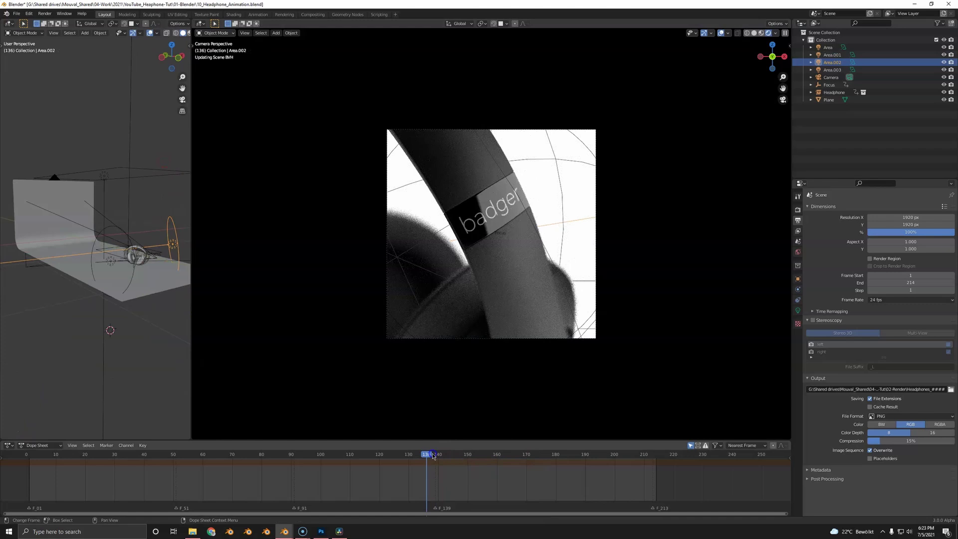
- Go back to frame 116 and select the Focus empty beside the headphone
left_click_drag(433, 455, 368, 466)
scroll(60, 276, "up", 6)
middle_click_drag(60, 276, 110, 263)
key("a")
scroll(96, 264, "down", 3)
scroll(96, 264, "up", 2)
left_click(114, 264)
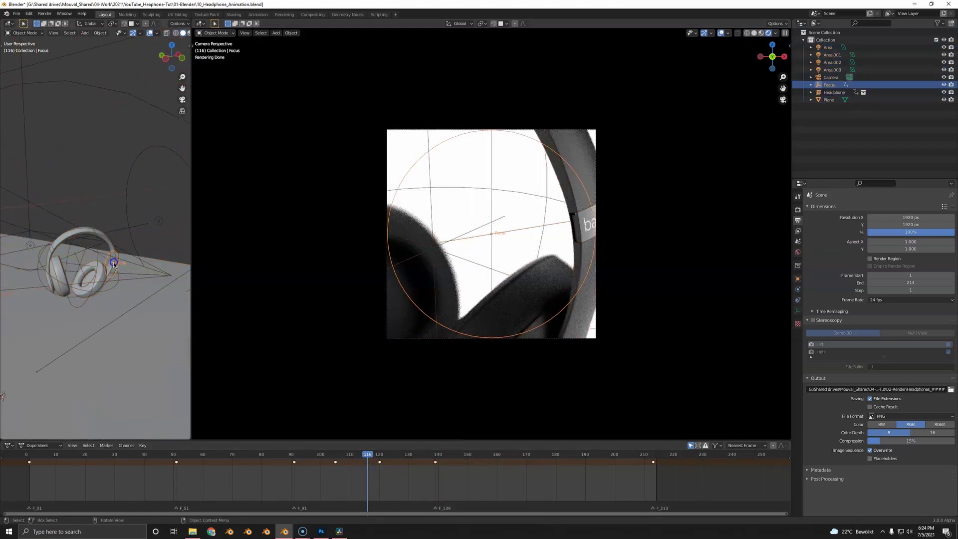
- Scrub the timeline back to frame 68 to examine the Focus empty relative to the headphone and the rendered view
scroll(113, 264, "up", 1)
left_click(358, 458)
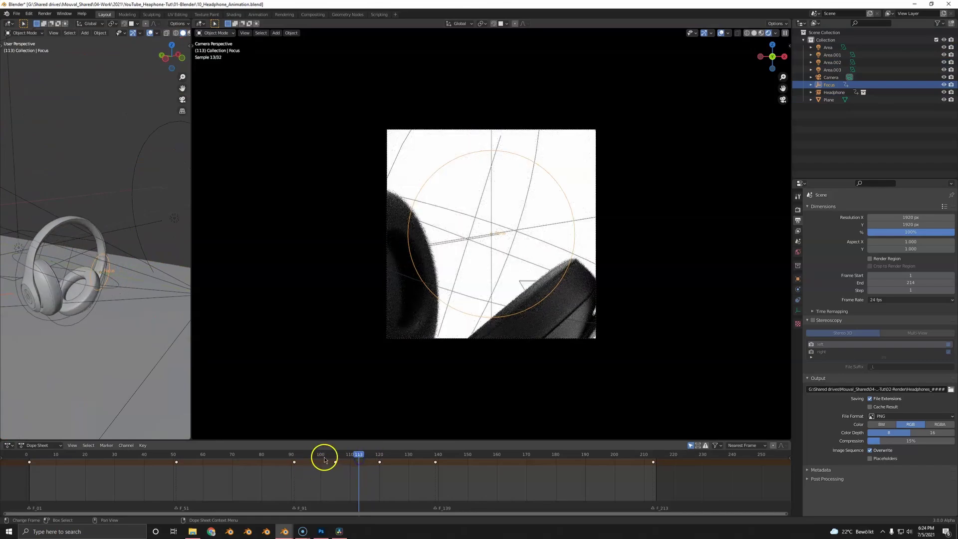
left_click_drag(325, 459, 227, 458)
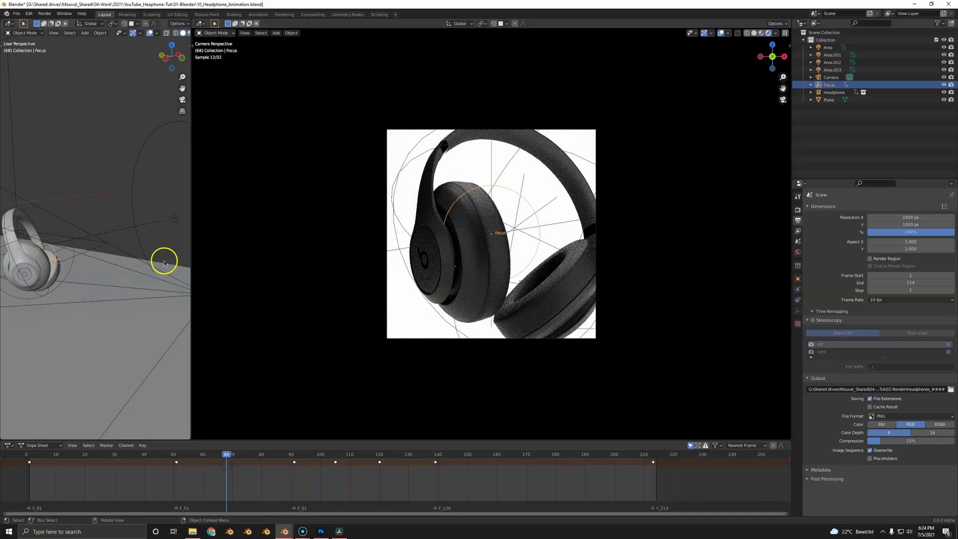
scroll(344, 311, "down", 1)
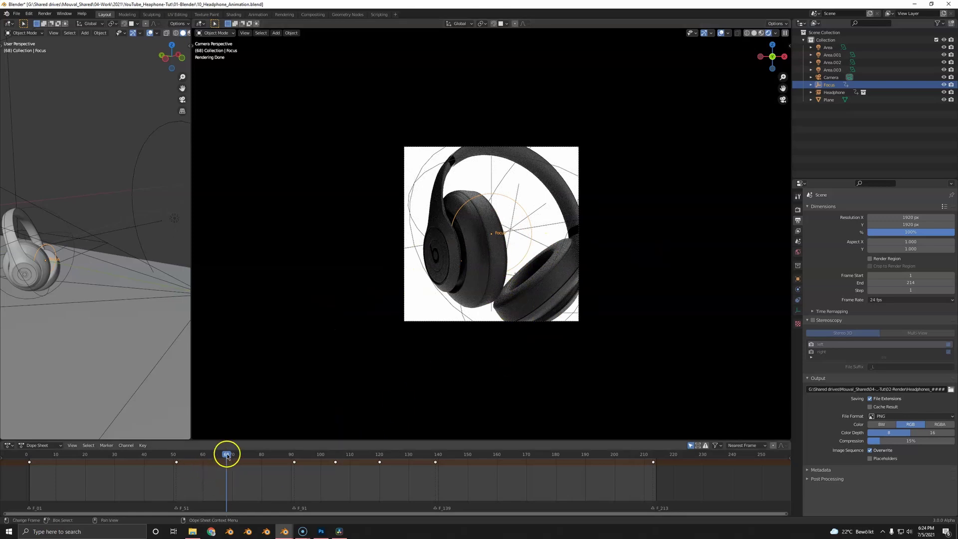
- Advance the animation to frame 157 and examine the whole rendered set from outside the camera view
left_click_drag(227, 454, 279, 454)
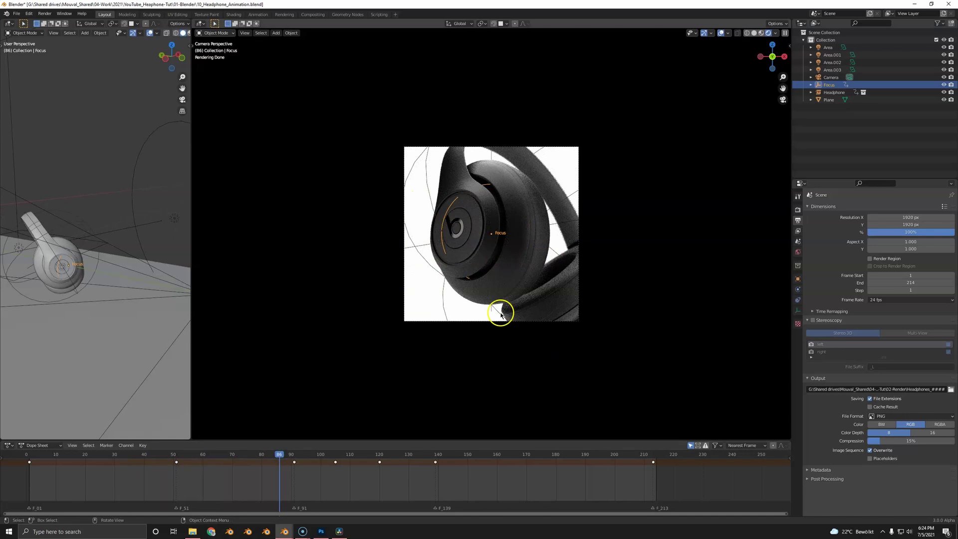
middle_click_drag(501, 315, 459, 378)
scroll(445, 320, "down", 6)
left_click_drag(290, 454, 488, 455)
middle_click_drag(474, 307, 434, 299)
scroll(432, 289, "down", 2)
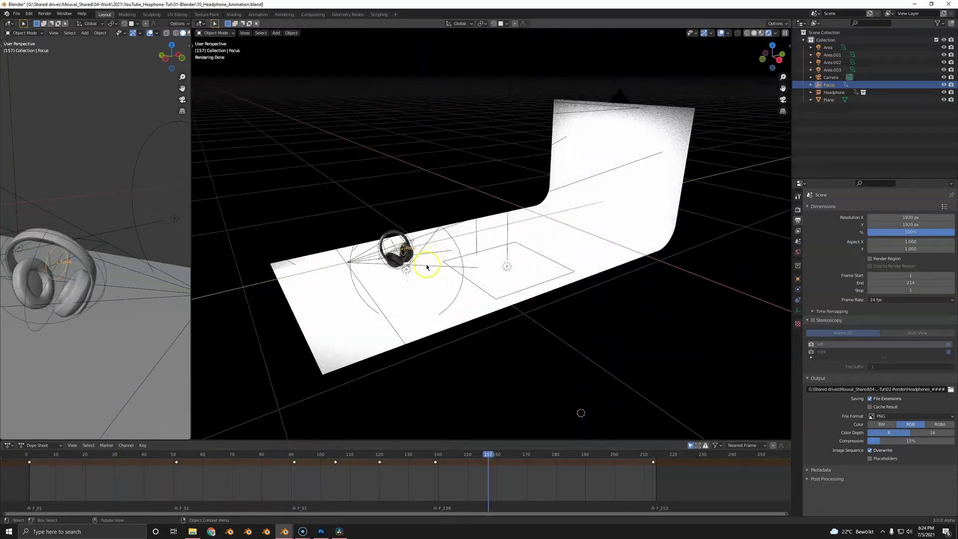
- Compare the headphone and backdrop in solid shading with a rendered close-up of the headphone
left_click(543, 308)
middle_click_drag(428, 279, 488, 274)
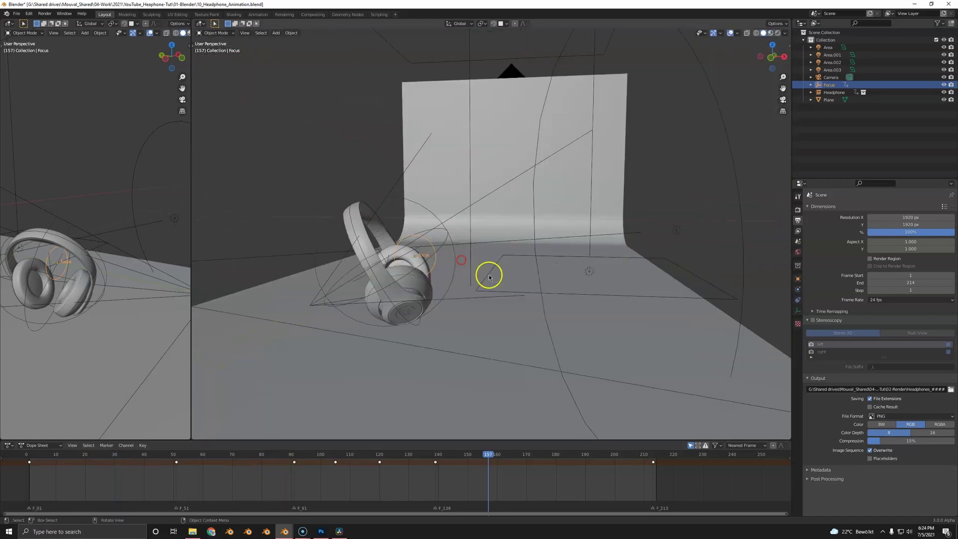
scroll(487, 277, "up", 4)
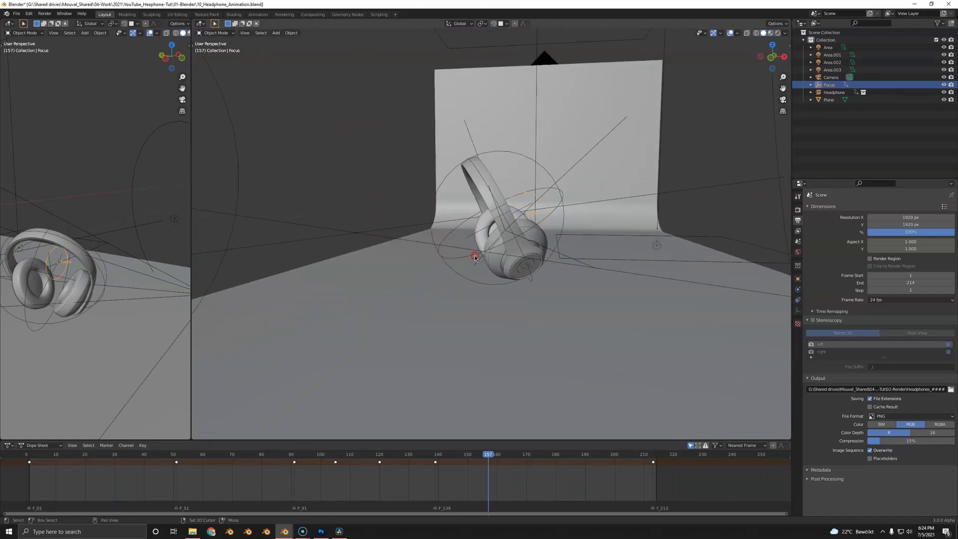
left_click(485, 204)
middle_click_drag(561, 385, 543, 291, "ctrl")
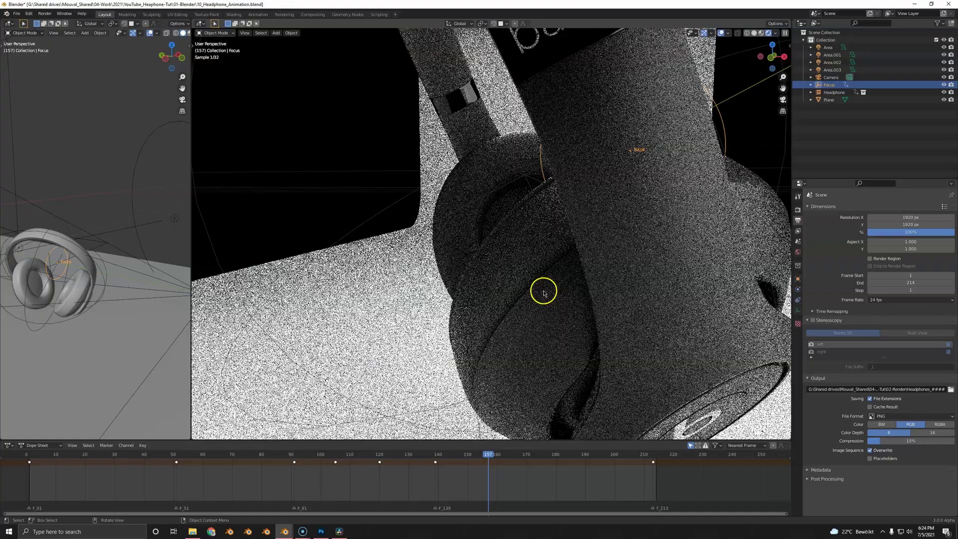
- Select the Headphone object and return the viewport to solid shading
left_click(534, 287)
scroll(551, 336, "down", 5)
key("z")
left_click(672, 322)
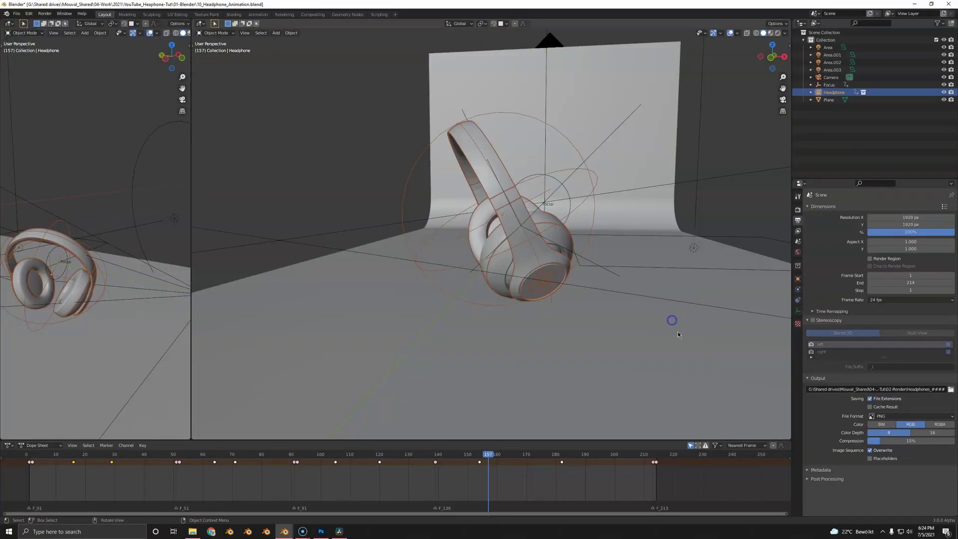
- Switch to the LINKFILE_08_Headphone_Animation.blend window and bring the full headphone reference image into view beside the model
left_click(285, 532)
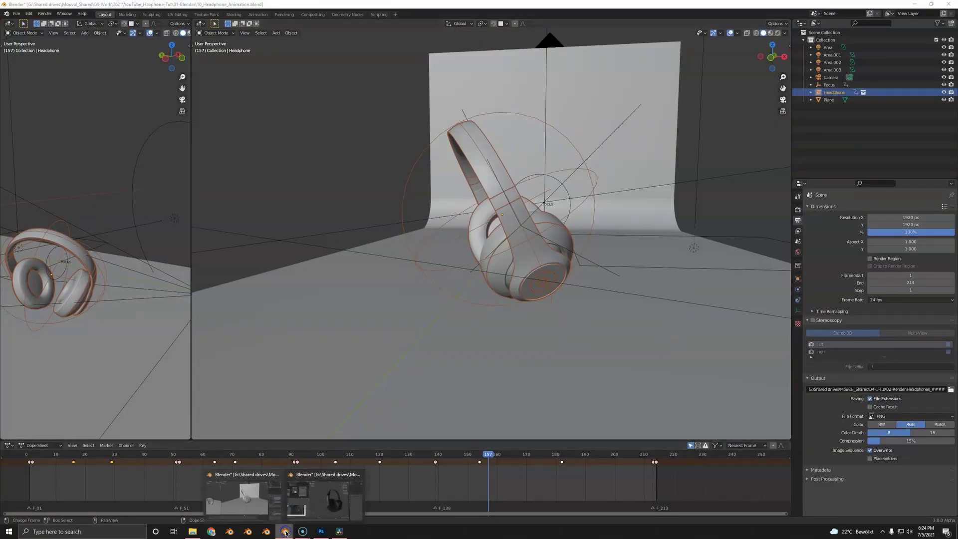
left_click(330, 502)
middle_click_drag(507, 327, 496, 337)
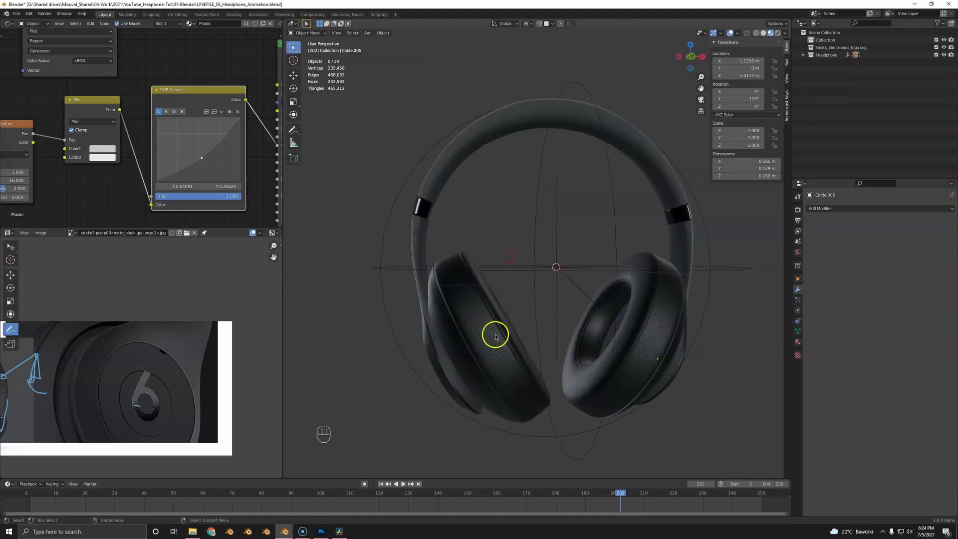
left_click_drag(485, 327, 486, 329)
scroll(10, 436, "down", 2)
middle_click_drag(34, 364, 126, 329)
scroll(93, 374, "up", 2)
scroll(147, 357, "up", 4)
- Select the ear cushion and examine its leather texture together with the Leather material nodes
middle_click_drag(601, 318, 565, 313)
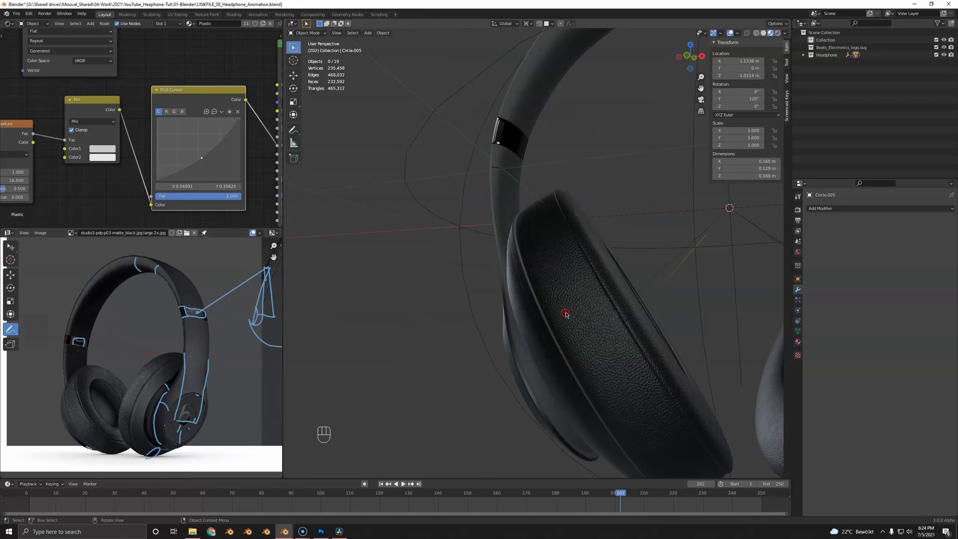
left_click(570, 330)
scroll(525, 318, "up", 4)
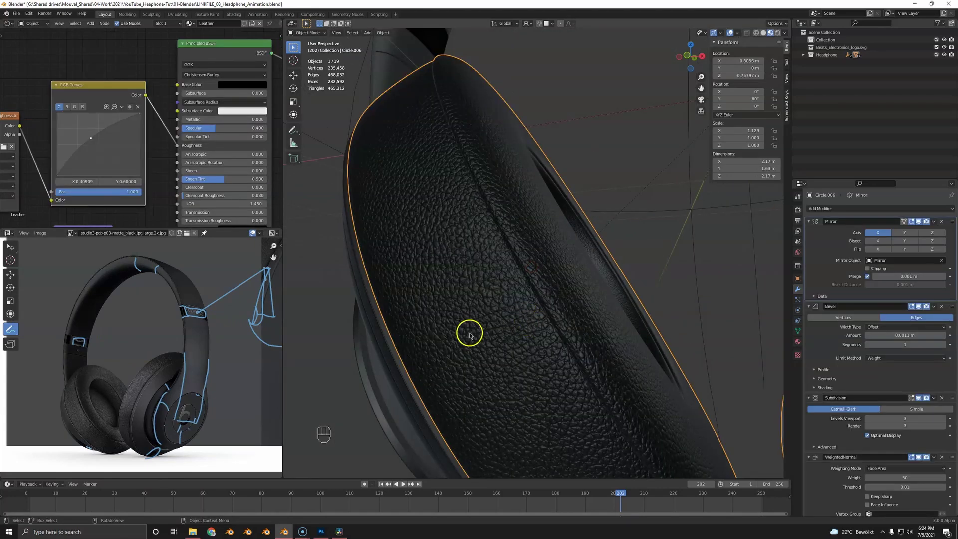
scroll(83, 89, "down", 5)
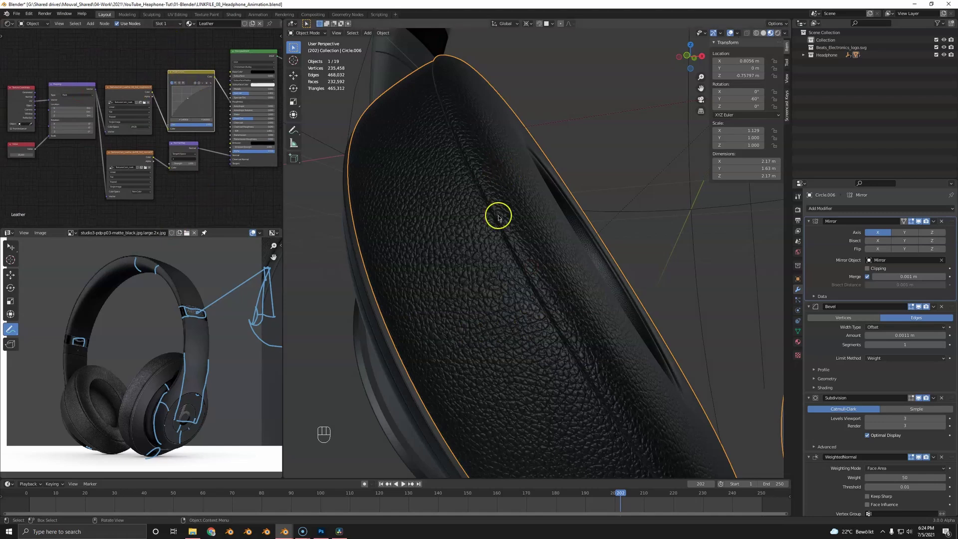
middle_click_drag(498, 217, 474, 210)
scroll(240, 121, "up", 3)
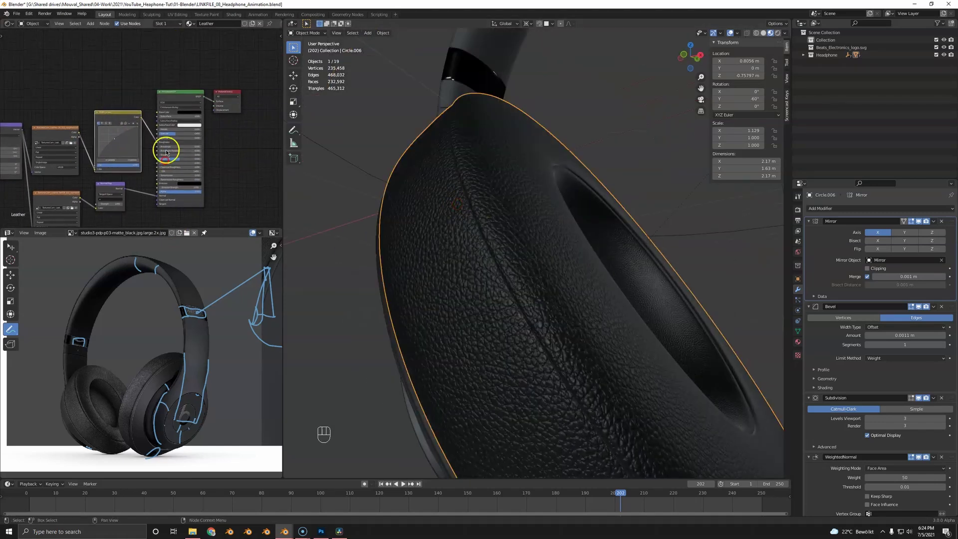
- Select the headband and examine its Fabric material nodes
middle_click_drag(536, 275, 562, 265)
scroll(562, 265, "down", 4)
middle_click_drag(505, 274, 537, 254)
middle_click_drag(536, 255, 543, 333, "shift")
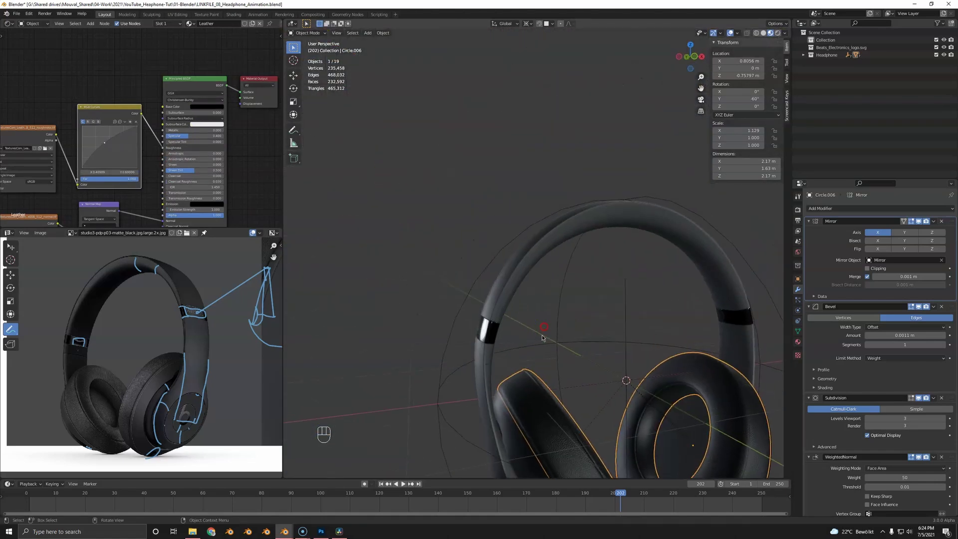
scroll(534, 239, "up", 8)
middle_click_drag(535, 237, 491, 227)
middle_click_drag(494, 270, 464, 295, "ctrl")
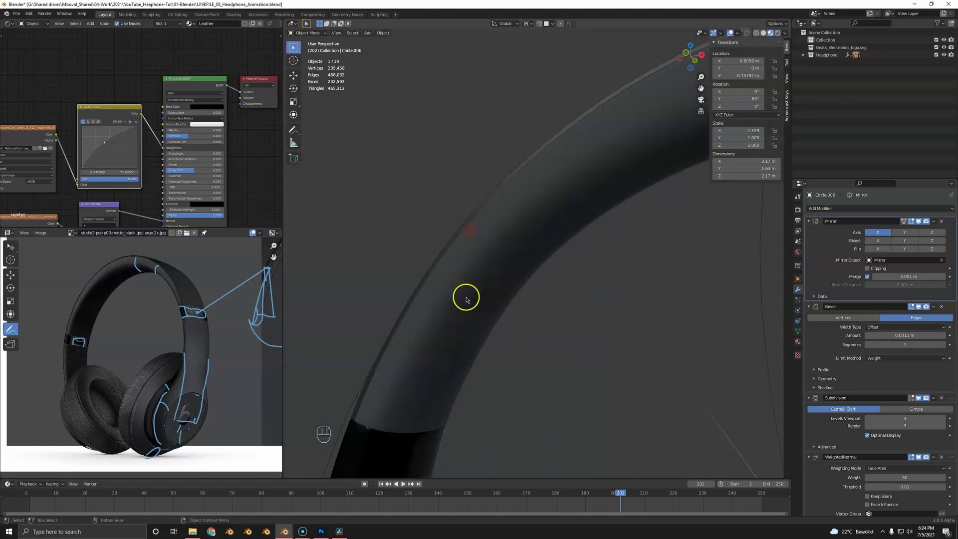
left_click(449, 272)
scroll(120, 178, "down", 3)
middle_click_drag(120, 178, 233, 104)
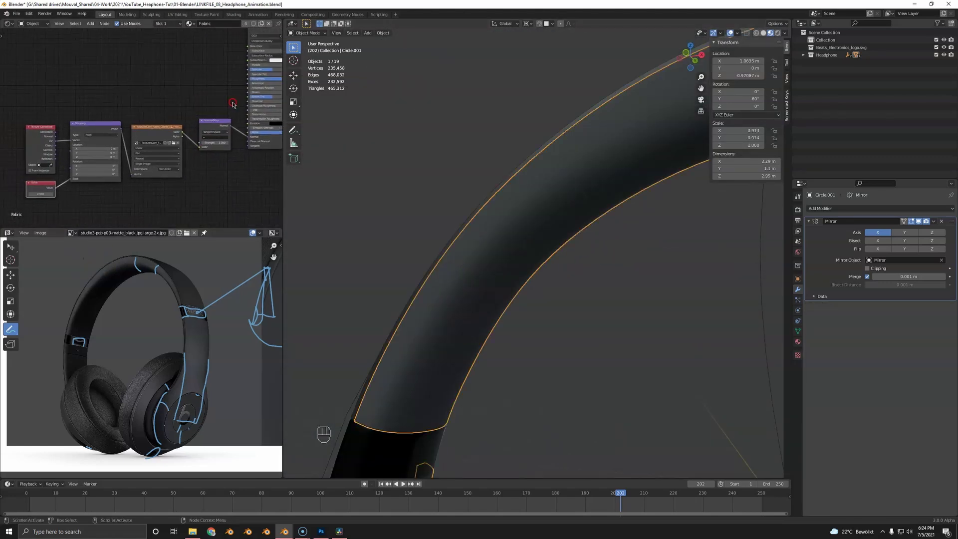
- Select the glossy band with the badger lettering and examine its Black_Gloss_Badger material nodes
middle_click_drag(449, 325, 490, 282)
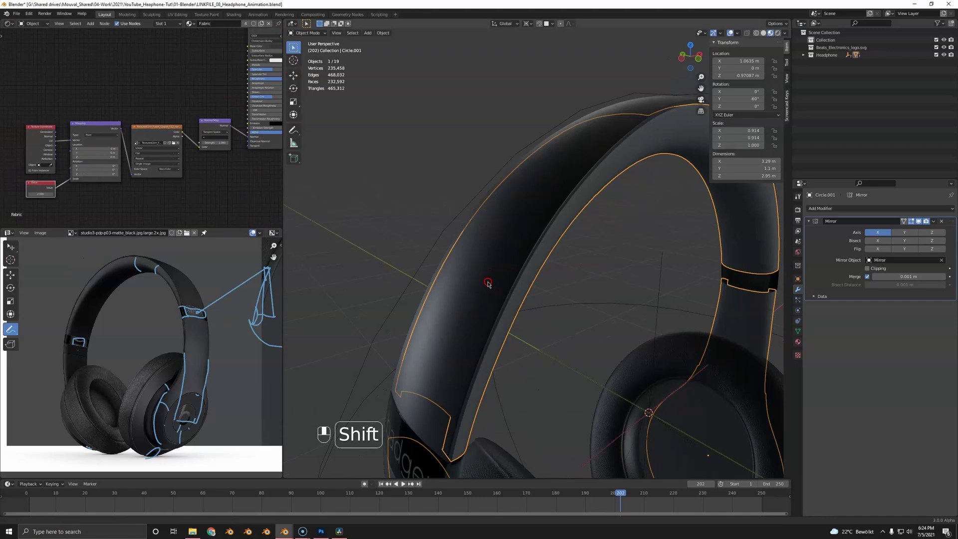
middle_click_drag(430, 376, 485, 274)
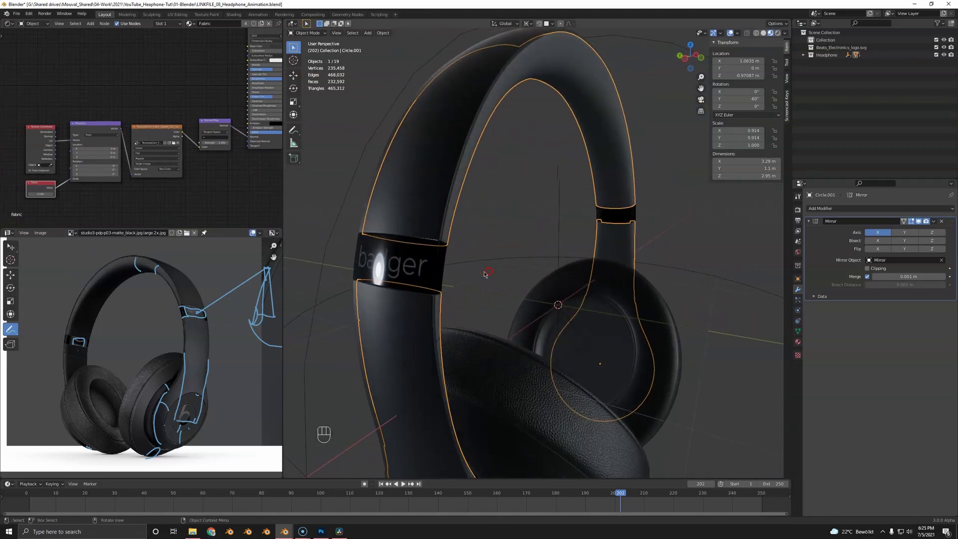
scroll(449, 272, "up", 2)
middle_click_drag(414, 272, 503, 292, "shift")
scroll(503, 292, "up", 2)
left_click(503, 293)
middle_click_drag(175, 113, 123, 142)
scroll(175, 150, "up", 4)
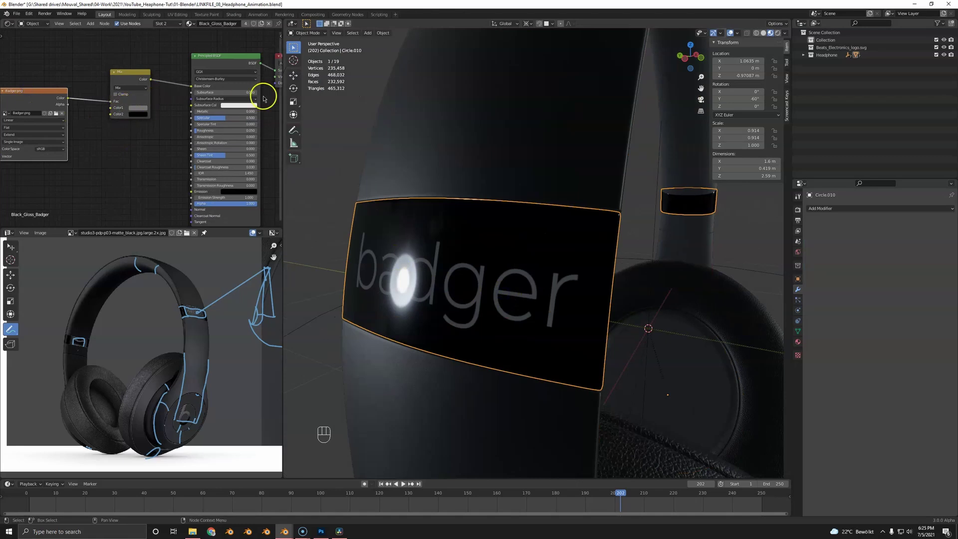
scroll(504, 317, "down", 4)
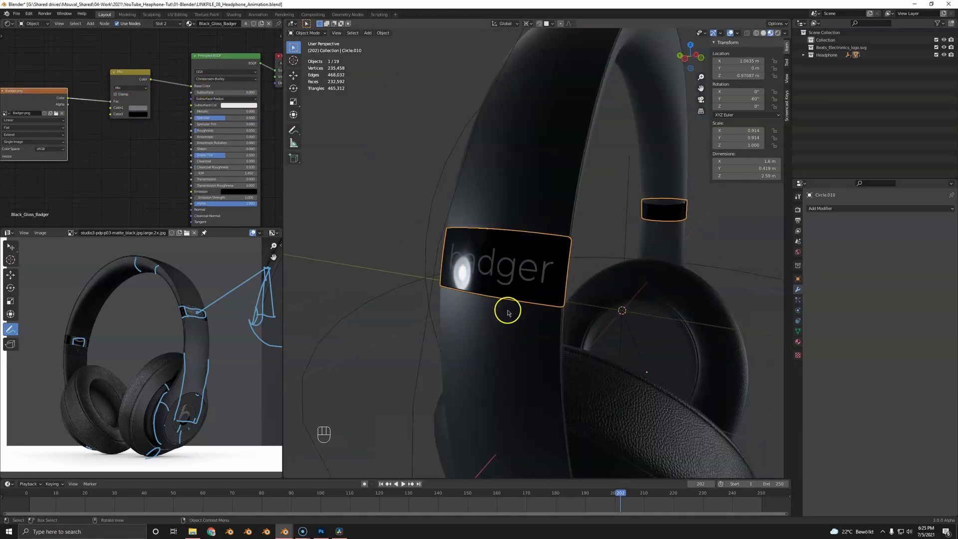
- Clear the selection and bring the whole headphone into view
middle_click_drag(472, 299, 509, 283)
key("a")
key("a")
middle_click_drag(606, 265, 520, 265)
scroll(600, 344, "down", 9)
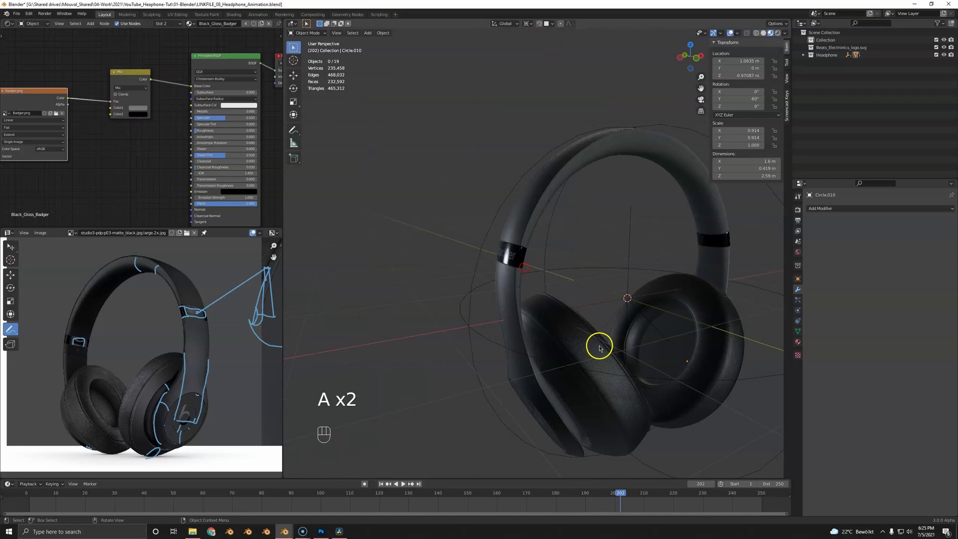
key("a")
key("a")
- Try moving the whole headphone by its Headphone empty
middle_click_drag(633, 318, 540, 277)
scroll(588, 309, "up", 1)
left_click(653, 283)
key("g")
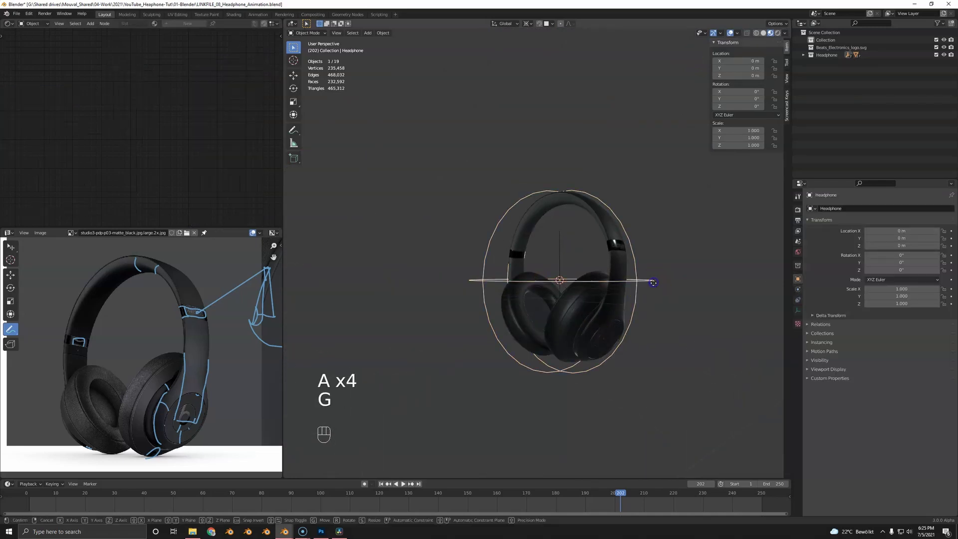
right_click(651, 401)
- Select the leather ear cushions and examine them from both sides of the headphone
middle_click_drag(544, 337, 564, 344)
left_click(532, 316)
middle_click_drag(533, 313, 625, 333)
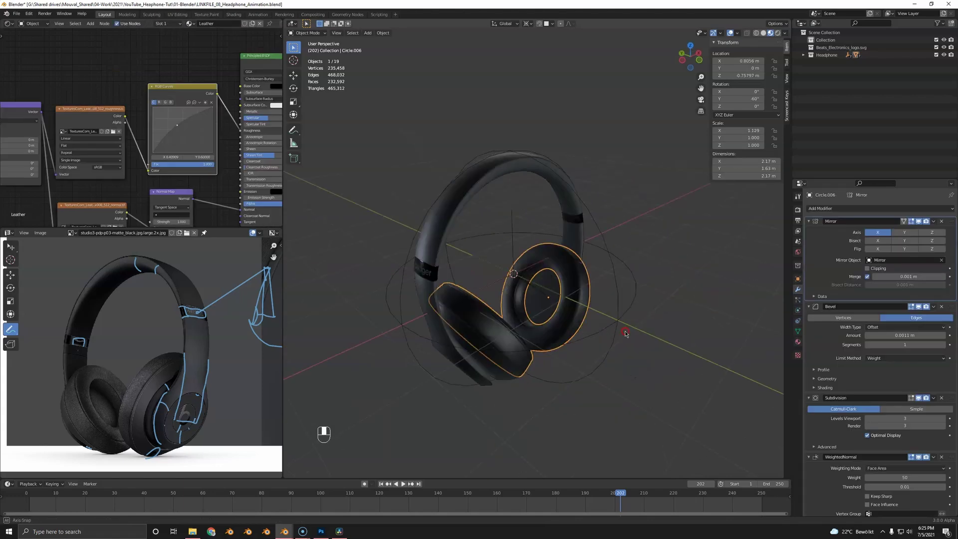
middle_click_drag(529, 267, 535, 248)
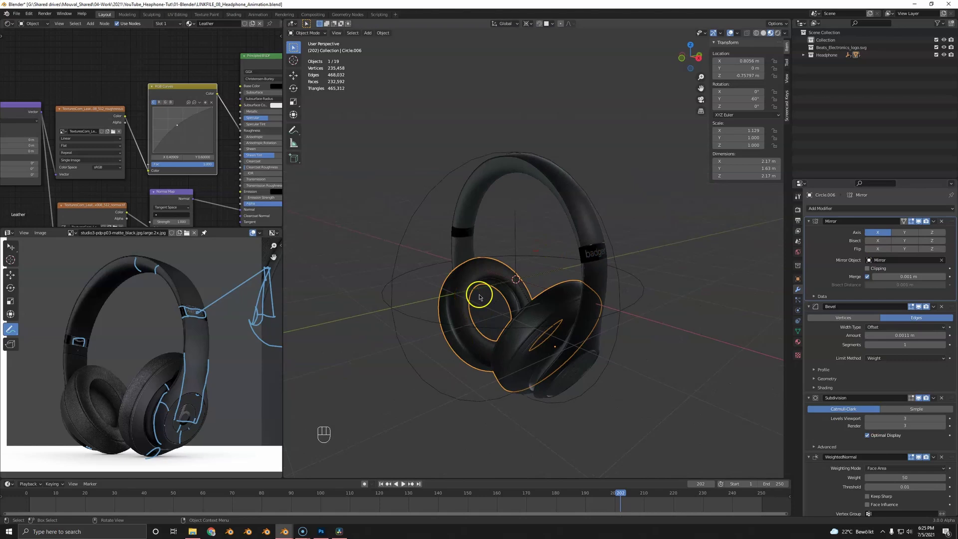
- Clear the selection and examine the complete headphone from several angles
key("a")
key("a")
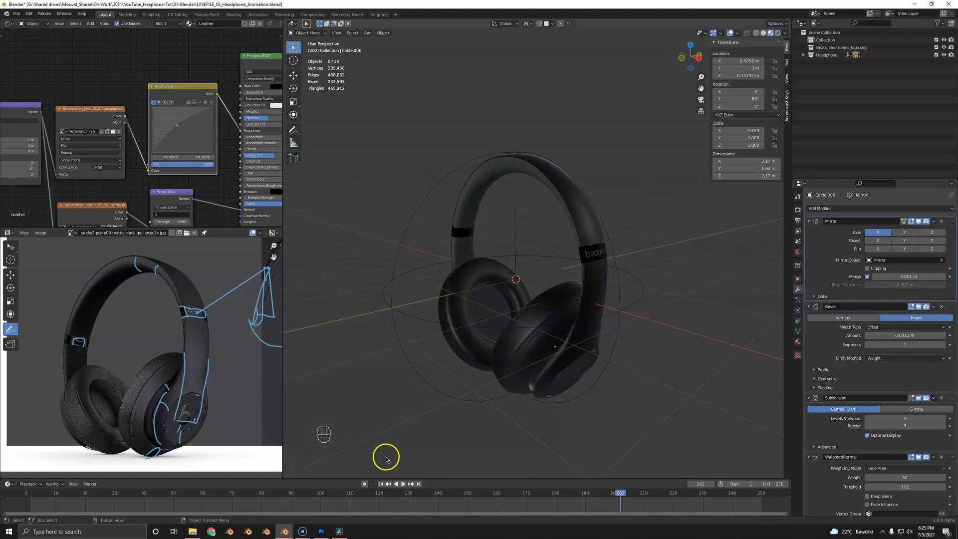
scroll(358, 320, "up", 3)
middle_click_drag(358, 320, 544, 315)
scroll(424, 336, "down", 3)
middle_click_drag(477, 294, 517, 284)
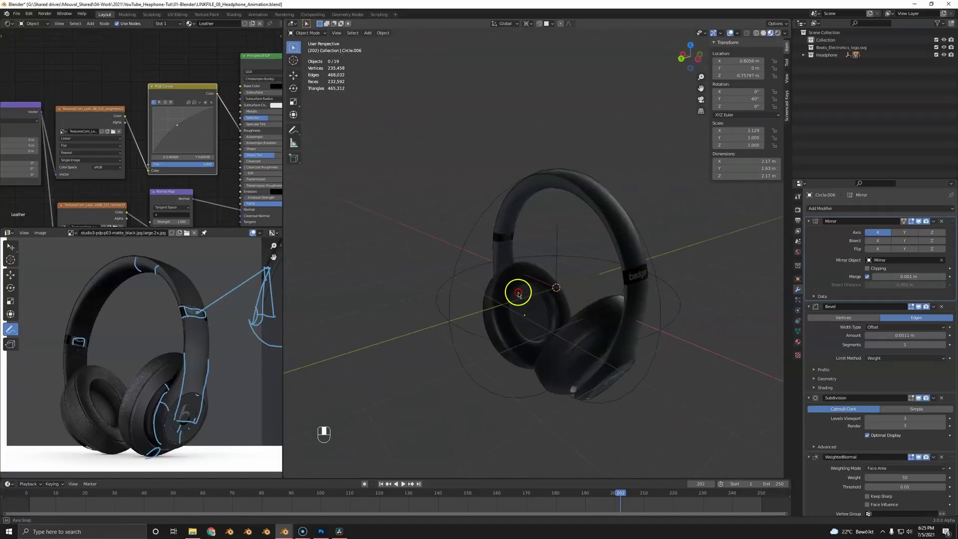
scroll(524, 298, "up", 2)
middle_click_drag(513, 365, 468, 338, "shift")
middle_click_drag(486, 376, 510, 375)
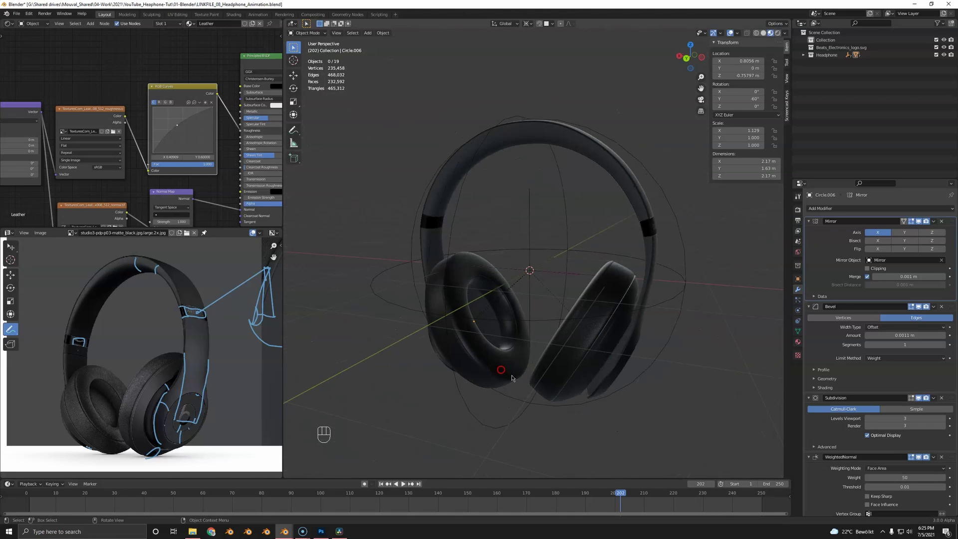
- Examine the ear cushion's mesh and UV layout in Edit Mode and return to Object Mode
scroll(510, 375, "up", 3)
middle_click_drag(583, 356, 536, 283, "shift")
left_click(549, 319)
key("Tab")
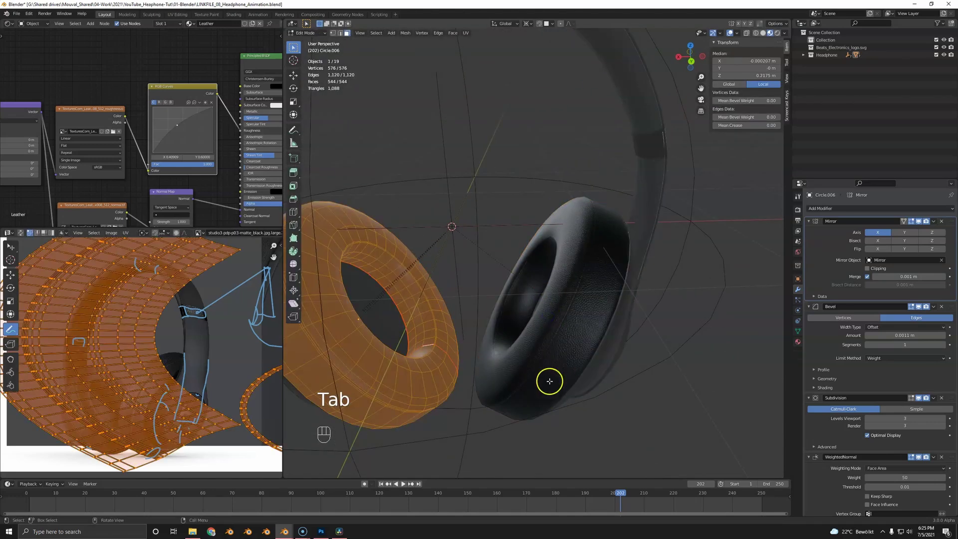
middle_click_drag(550, 381, 351, 338)
middle_click_drag(573, 304, 546, 369, "shift")
scroll(546, 370, "up", 2)
key("Tab")
- Select another part of the headphone and examine its mesh in Edit Mode
scroll(652, 347, "down", 6)
middle_click_drag(652, 346, 529, 270)
left_click(481, 268)
key("Tab")
scroll(526, 347, "up", 2)
middle_click_drag(526, 346, 505, 313)
middle_click_drag(596, 289, 443, 328)
key("Tab")
- Examine the mesh of the outer ear cup parts in Edit Mode, including the round logo disc
left_click(555, 315)
scroll(554, 315, "up", 4)
scroll(445, 351, "down", 3)
key("Tab")
left_click(482, 370)
key("Tab")
key("Tab")
key("Tab")
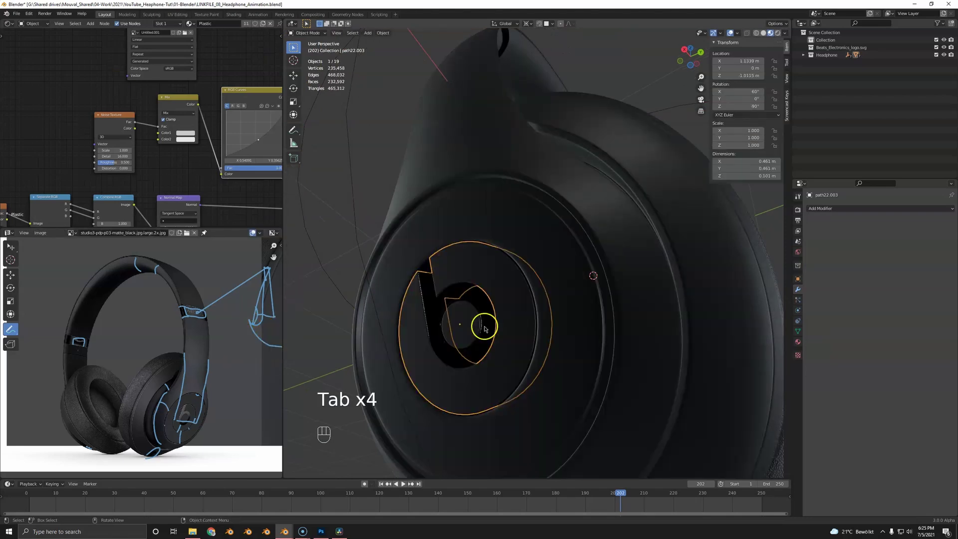
key("Tab")
- Clear the logo disc selection and view the entire headphone from the front and side
scroll(464, 320, "down", 6)
key("a")
key("a")
middle_click_drag(651, 218, 352, 295)
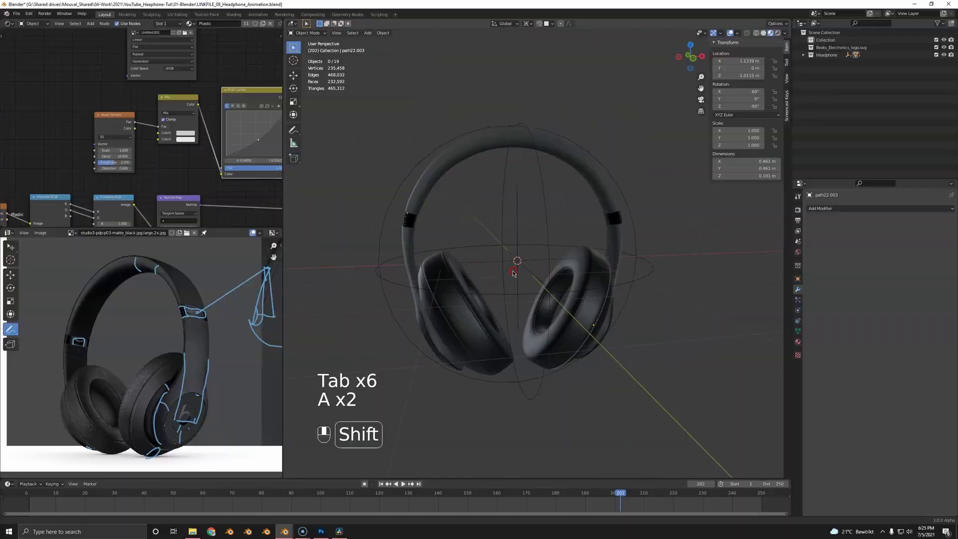
mouse_move(514, 274)
middle_mouse_down("shift")
mouse_move(555, 259)
mouse_move(551, 277)
mouse_move(520, 285)
middle_mouse_up("shift")
scroll(569, 299, "down", 1)
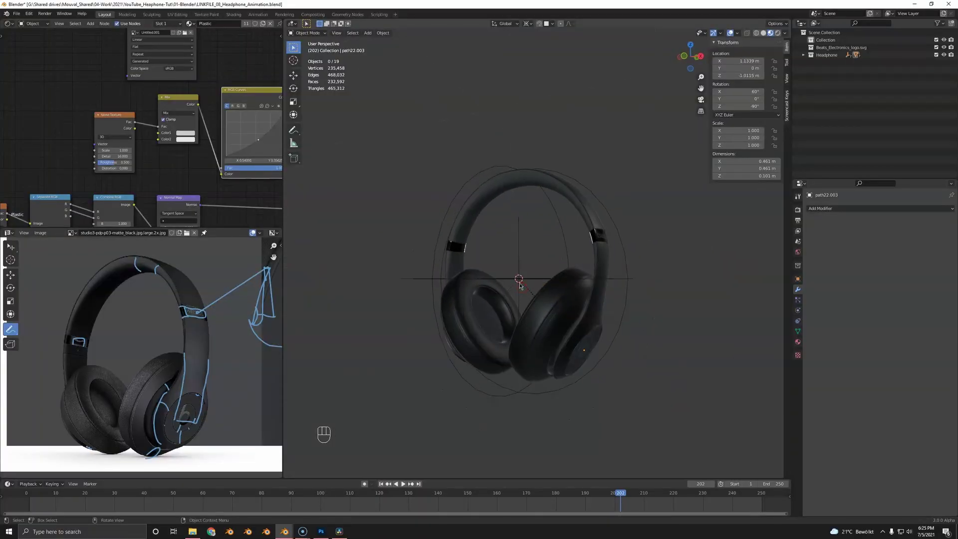